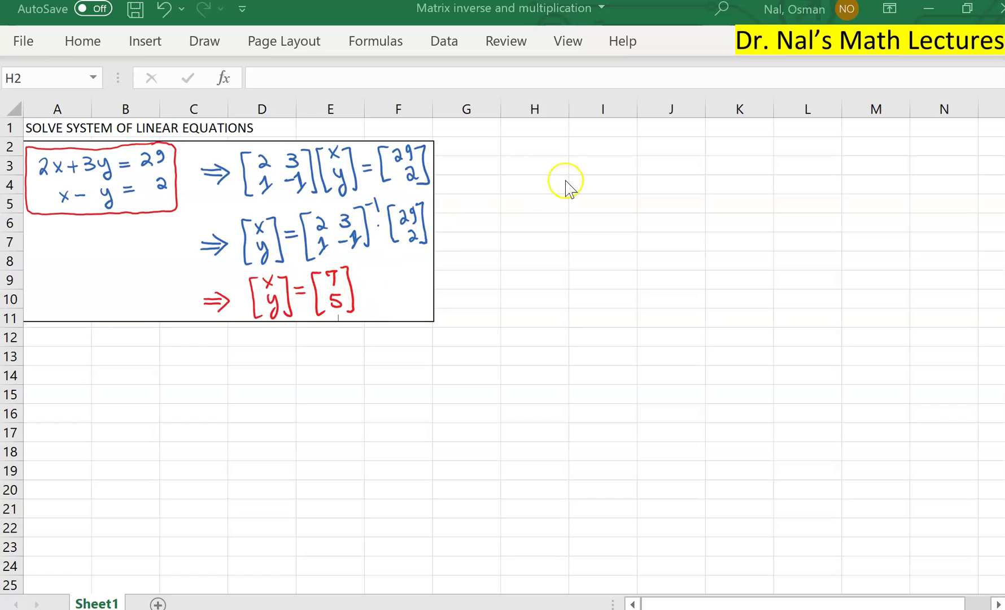
Enter "Step 1" in cell H2 and "Find inverse of" in cell I2
{"action": "left_click", "coordinate": [530, 143]}
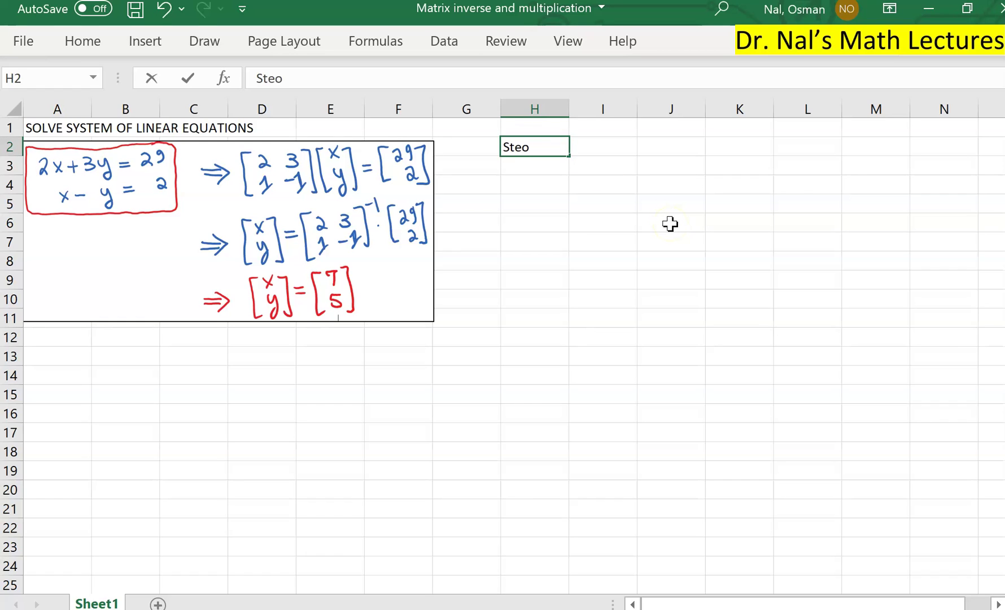
{"action": "key", "text": "Tab"}
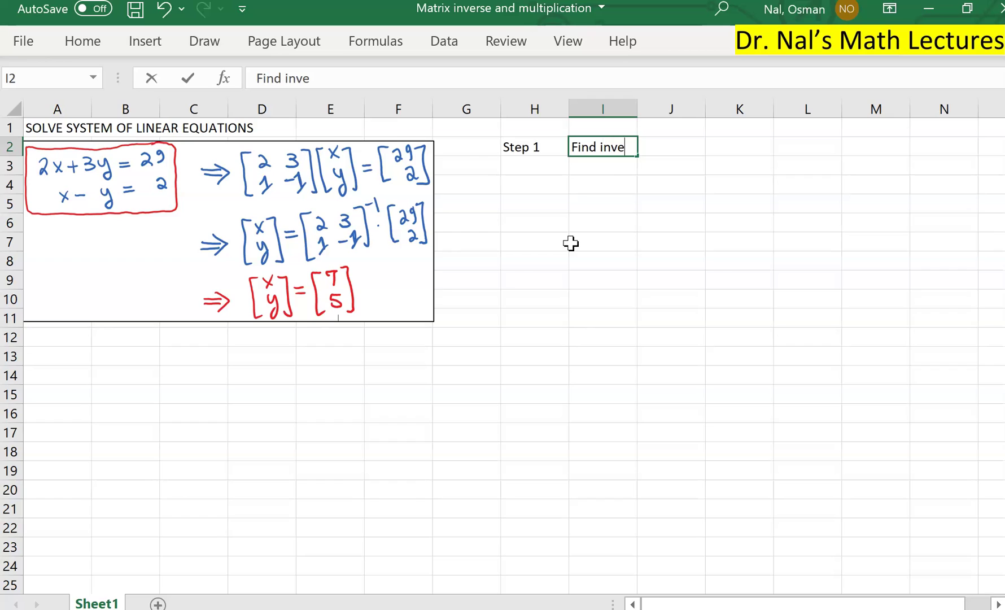
{"action": "type", "text": "rse of"}
{"action": "key", "text": "ctrl+Return"}
{"action": "key", "text": "Right"}
{"action": "key", "text": "Left"}
Try wrapping the text in cell I2 and turn the wrapping off again
{"action": "left_click", "coordinate": [79, 51]}
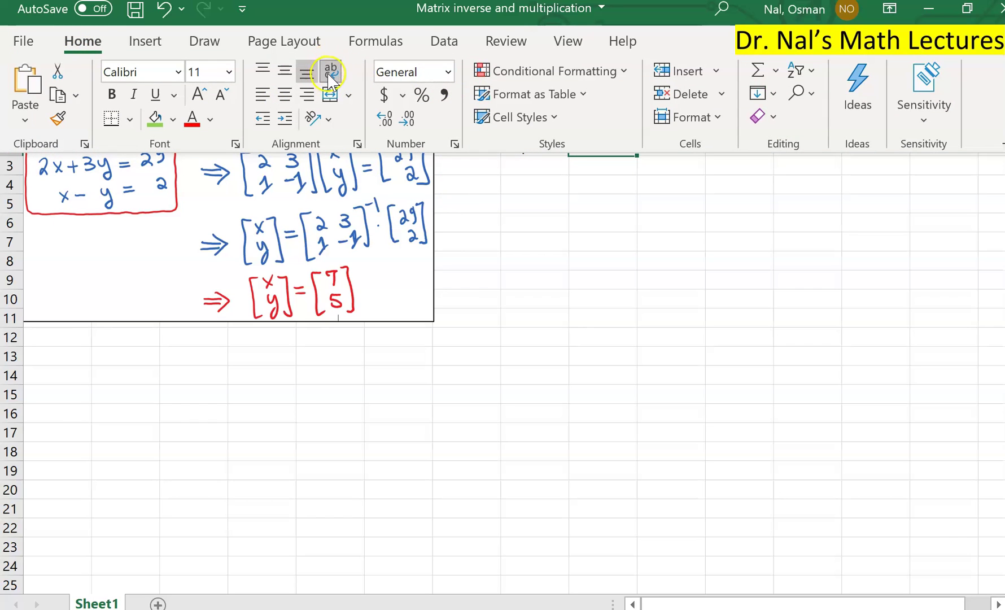
{"action": "left_click", "coordinate": [620, 148]}
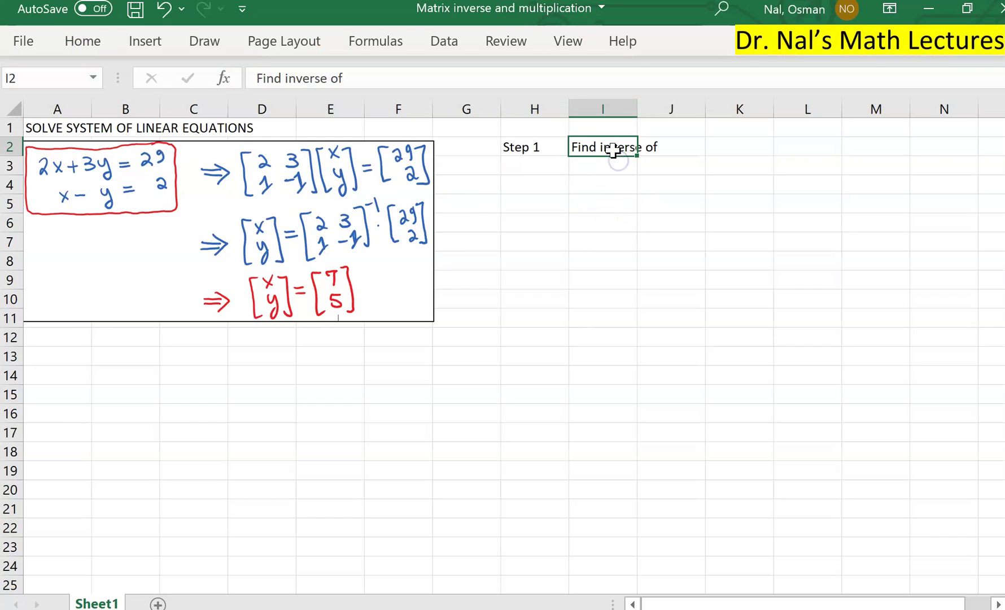
{"action": "left_click", "coordinate": [83, 41]}
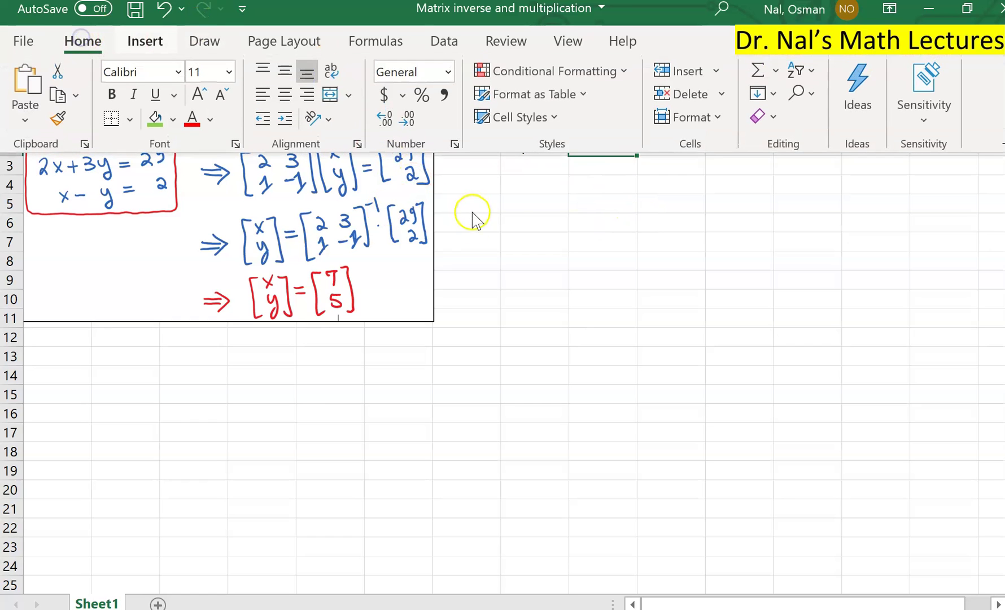
{"action": "left_click", "coordinate": [599, 169]}
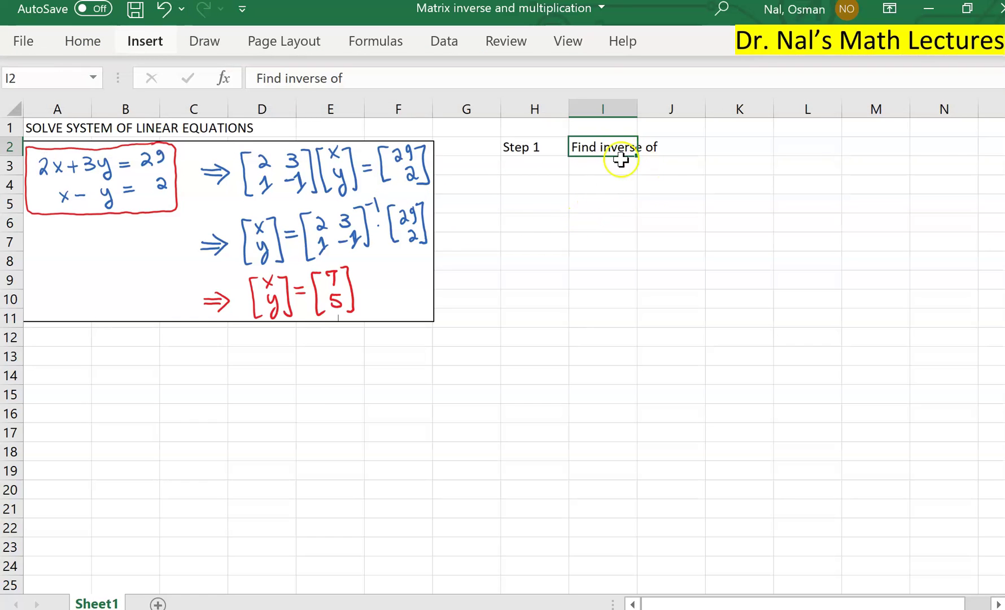
{"action": "left_click", "coordinate": [85, 42]}
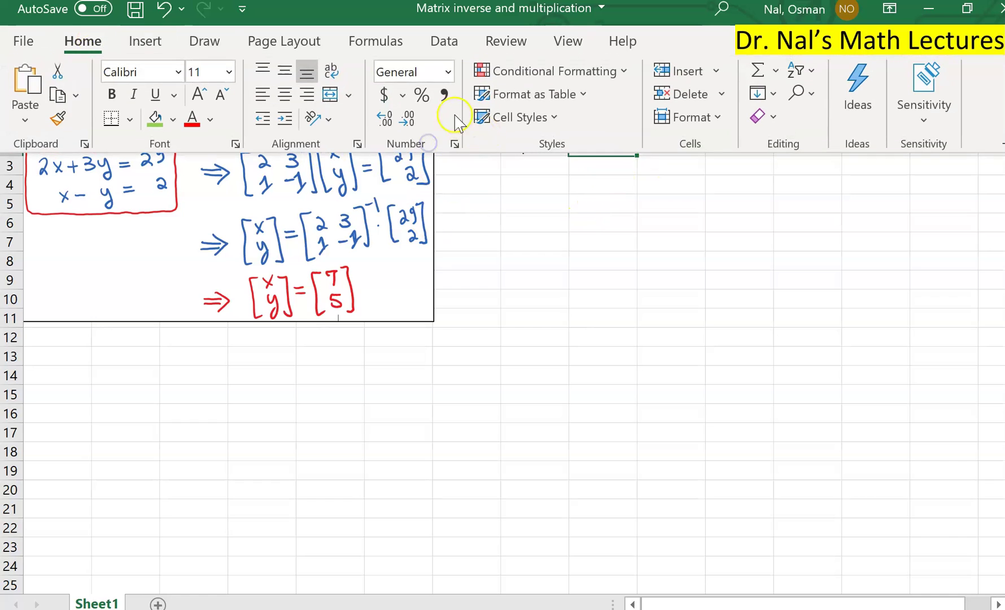
{"action": "left_click", "coordinate": [331, 70]}
{"action": "left_click", "coordinate": [640, 200]}
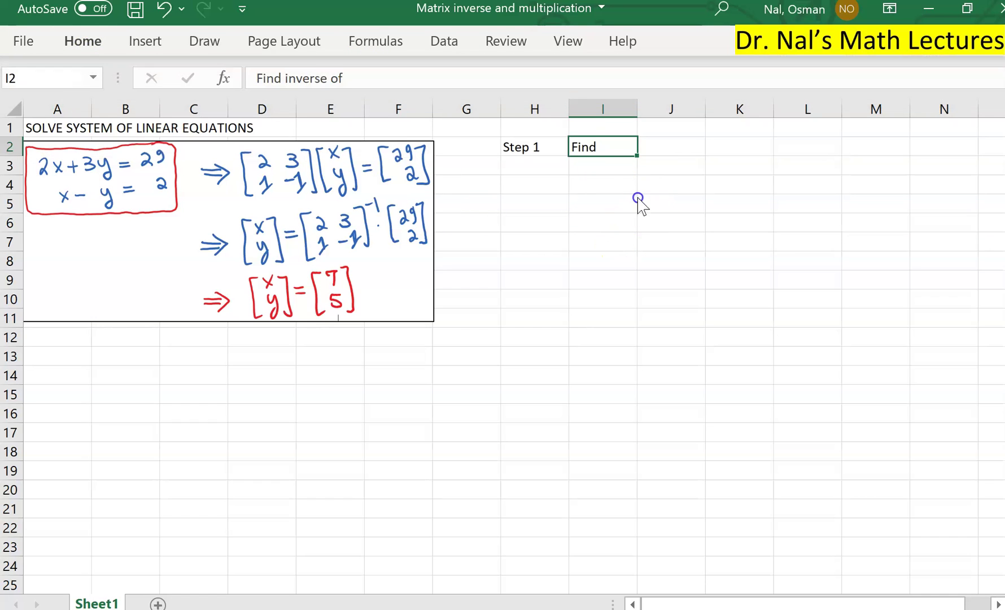
{"action": "left_click", "coordinate": [72, 41]}
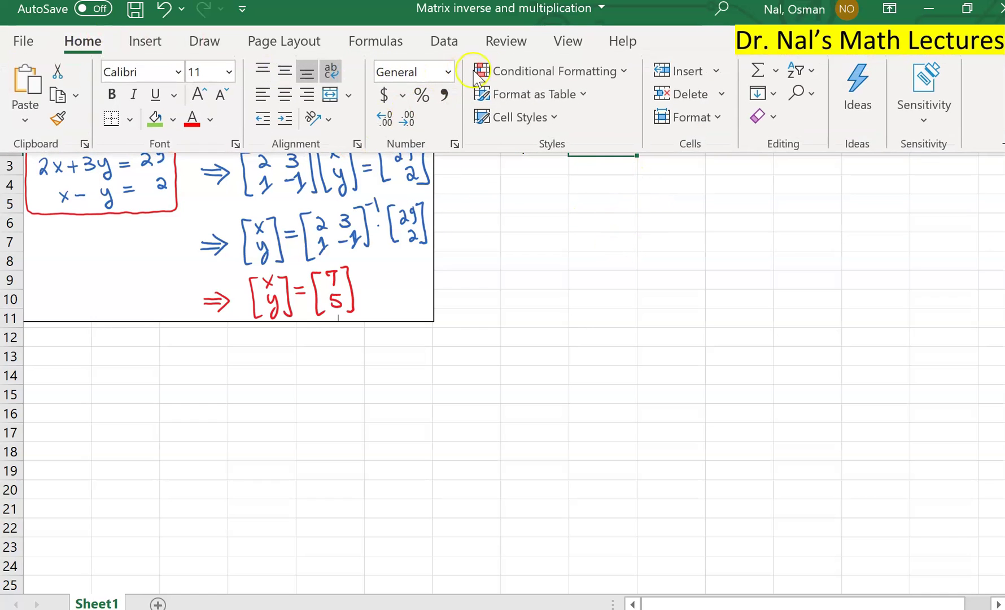
{"action": "left_click", "coordinate": [331, 71]}
{"action": "left_click", "coordinate": [566, 195]}
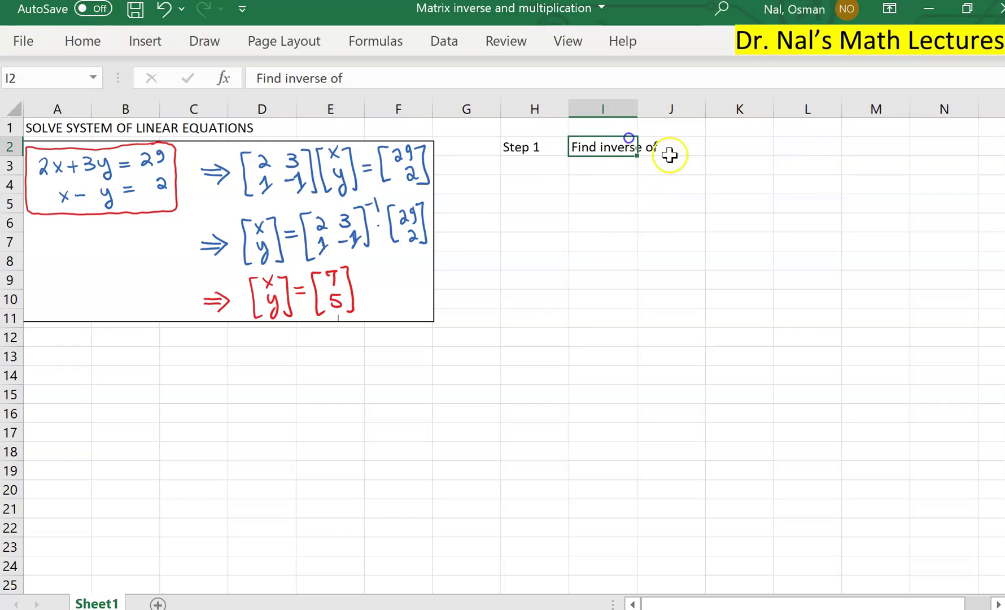
Enter the coefficient matrix in K2:L3, with 2 and 3 in the first row and 1 and -1 in the second
{"action": "left_click", "coordinate": [728, 150]}
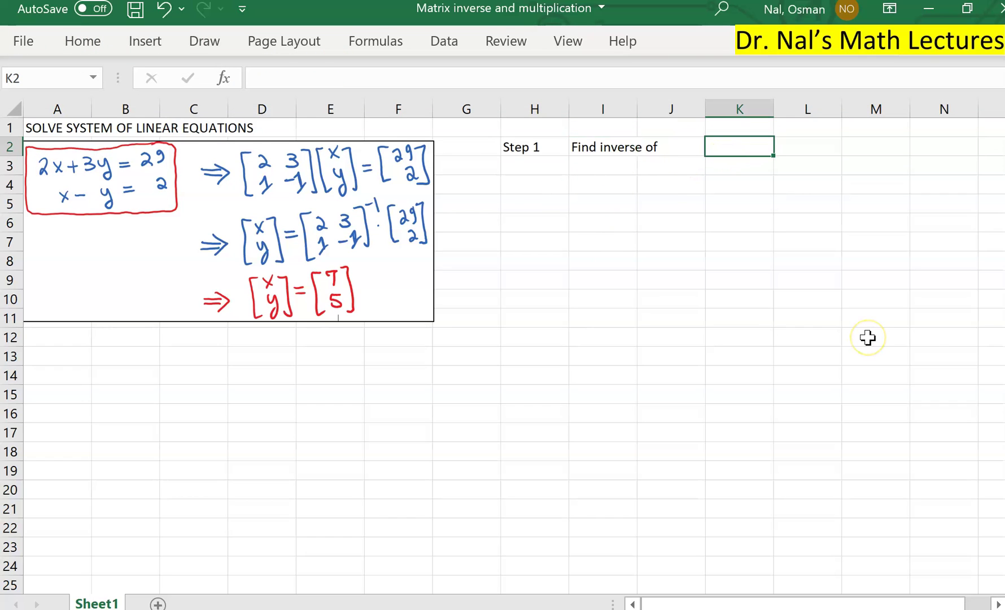
{"action": "type", "text": "2"}
{"action": "key", "text": "Tab"}
{"action": "type", "text": "3"}
{"action": "key", "text": "Down"}
{"action": "key", "text": "Left"}
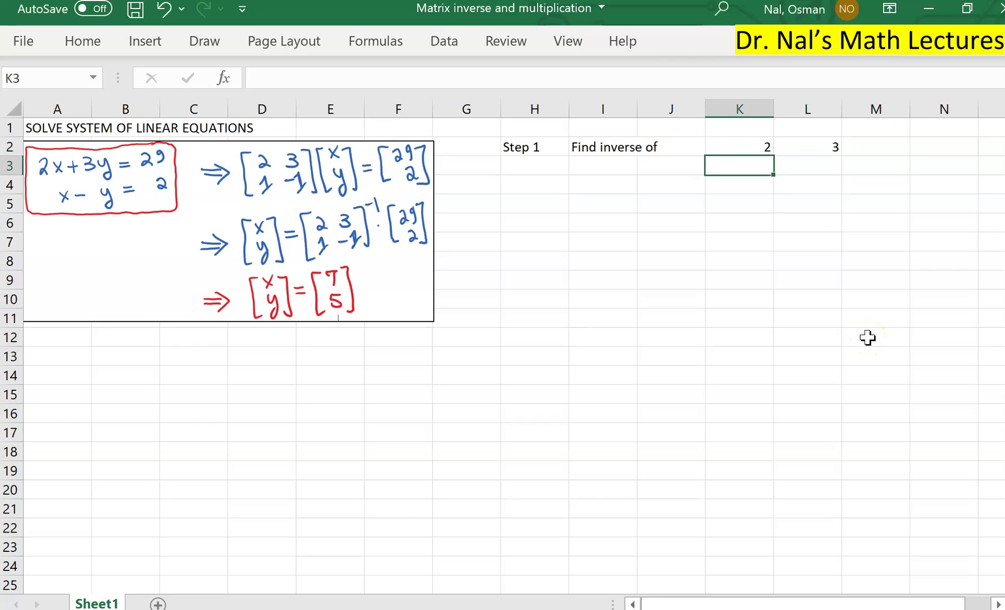
{"action": "type", "text": "1"}
{"action": "key", "text": "Tab"}
{"action": "type", "text": "-1"}
{"action": "key", "text": "Return"}
{"action": "key", "text": "Left"}
{"action": "key", "text": "Left"}
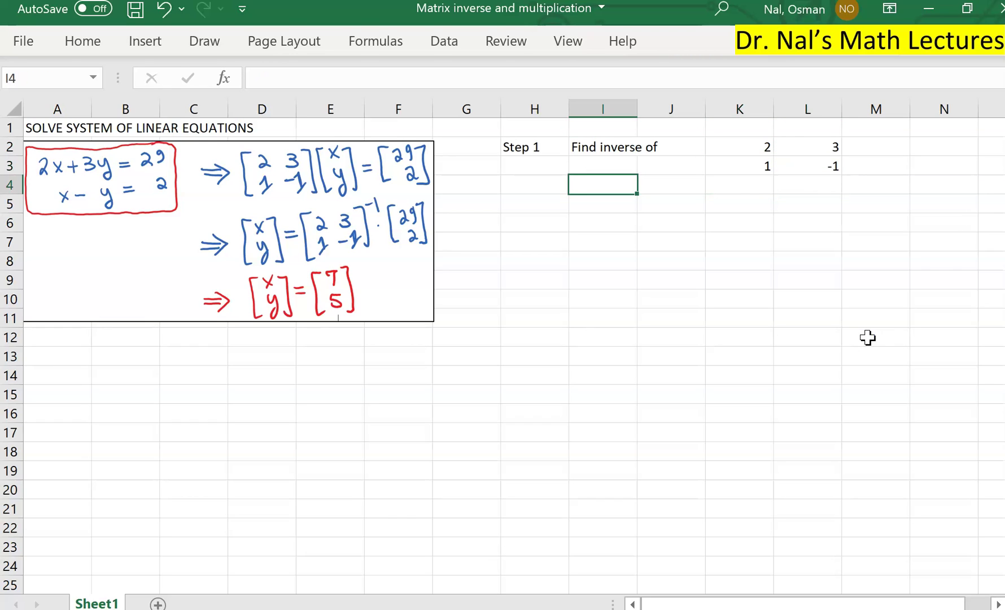
Compute the inverse of the matrix in K2:L3 with the MINVERSE function, using K5:L6 as the output range
{"action": "key", "text": "Down"}
{"action": "key", "text": "Right"}
{"action": "key", "text": "Right"}
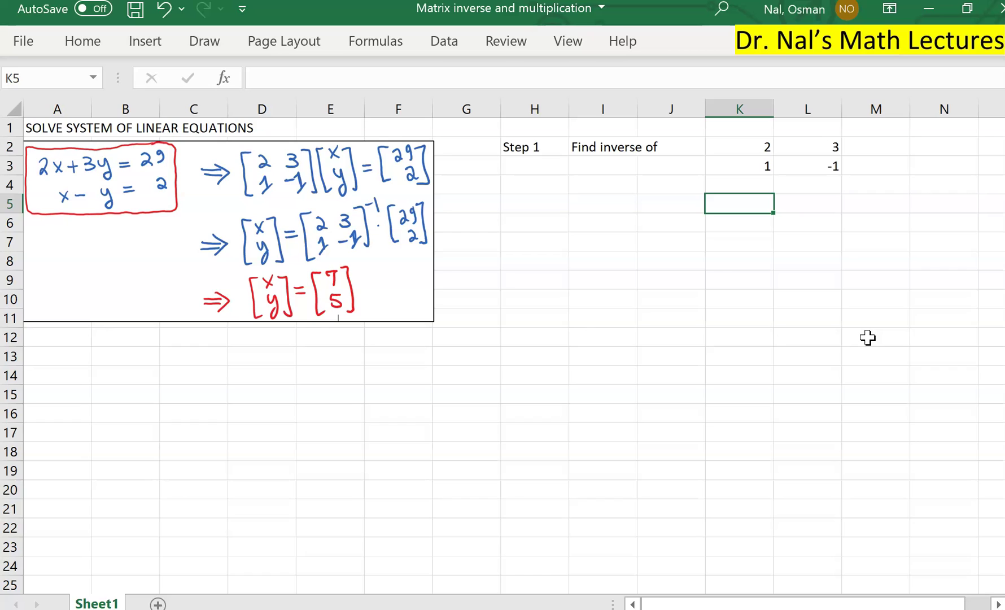
{"action": "key", "text": "Up"}
{"action": "key", "text": "Up"}
{"action": "key", "text": "Up"}
{"action": "key", "text": "Down"}
{"action": "key", "text": "Down"}
{"action": "key", "text": "Down"}
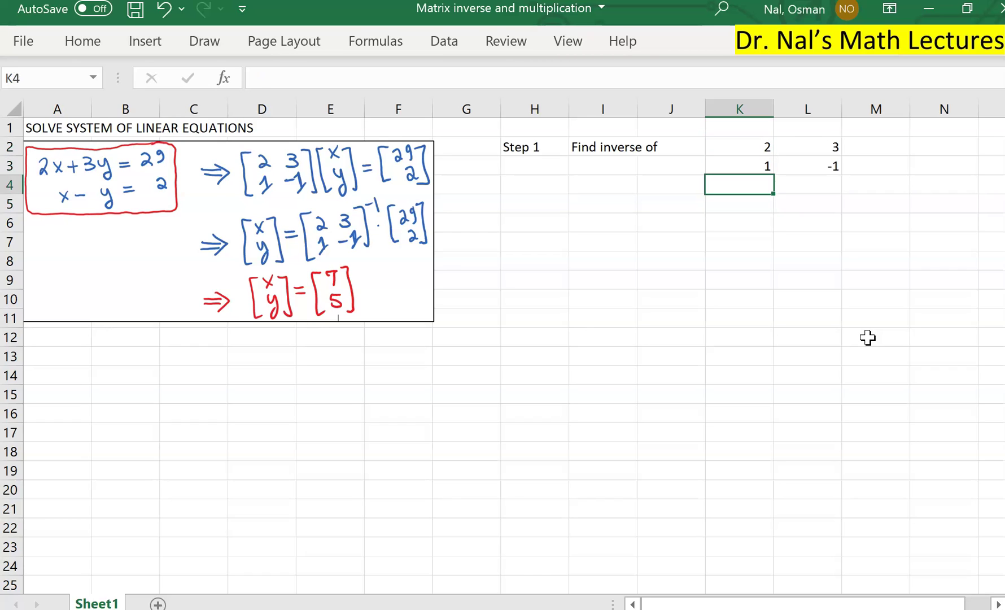
{"action": "key", "text": "shift+Right"}
{"action": "key", "text": "shift+Down"}
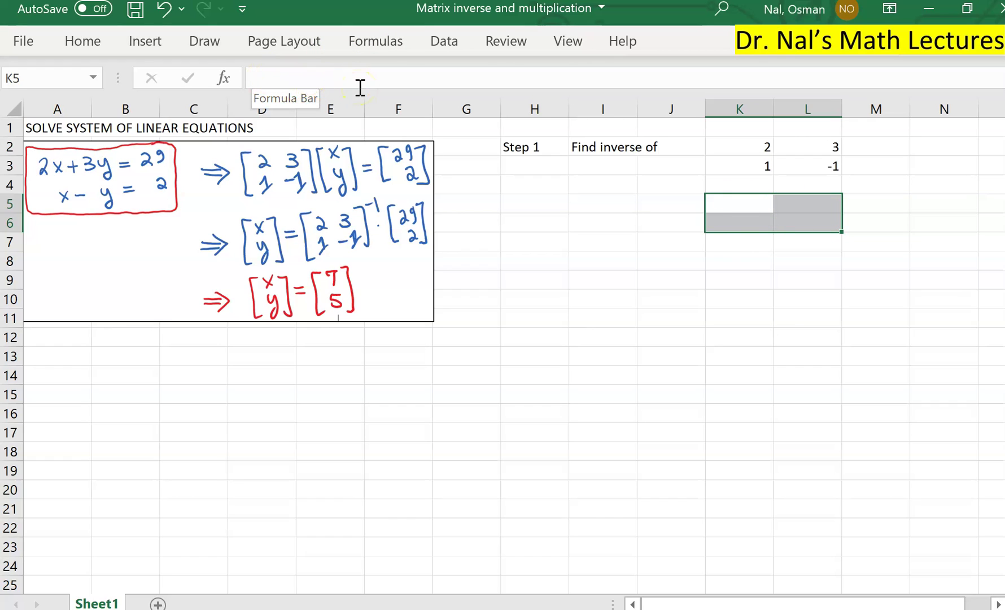
{"action": "left_click", "coordinate": [380, 43]}
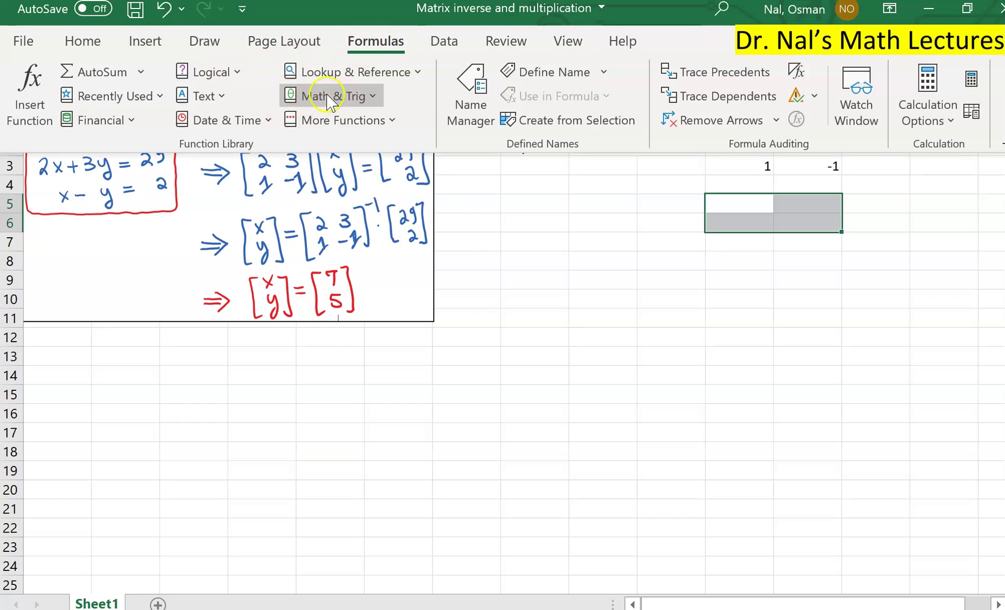
{"action": "left_click", "coordinate": [370, 97]}
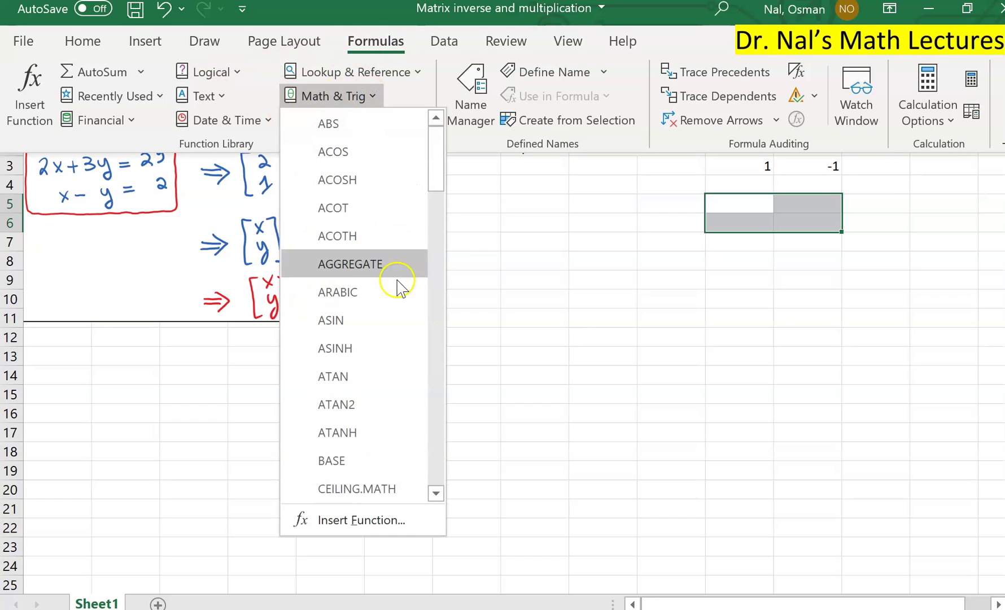
{"action": "scroll", "coordinate": [396, 316], "scroll_direction": "down", "scroll_amount": 9}
{"action": "scroll", "coordinate": [399, 349], "scroll_direction": "down", "scroll_amount": 1}
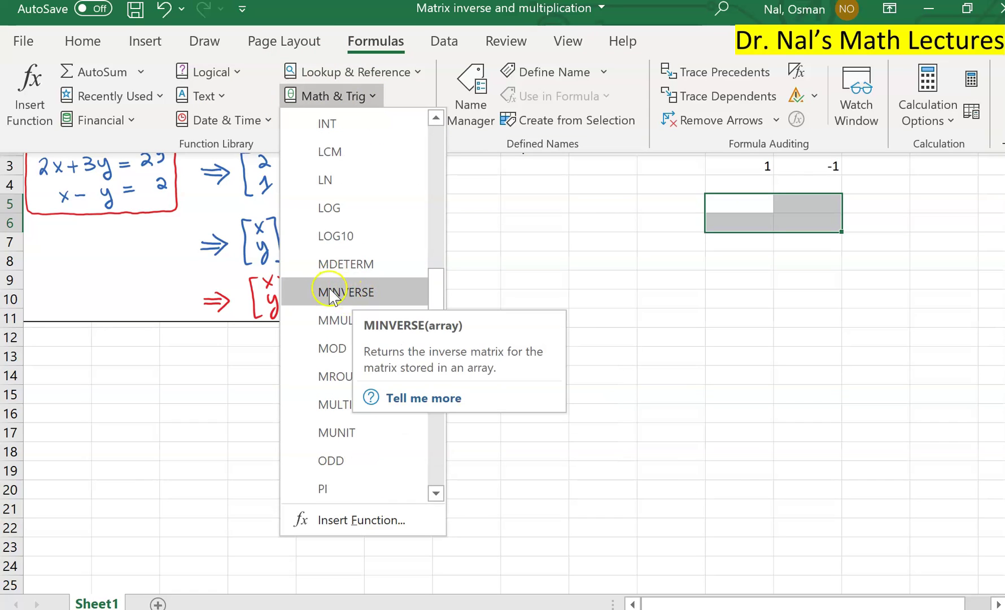
{"action": "left_click", "coordinate": [358, 292]}
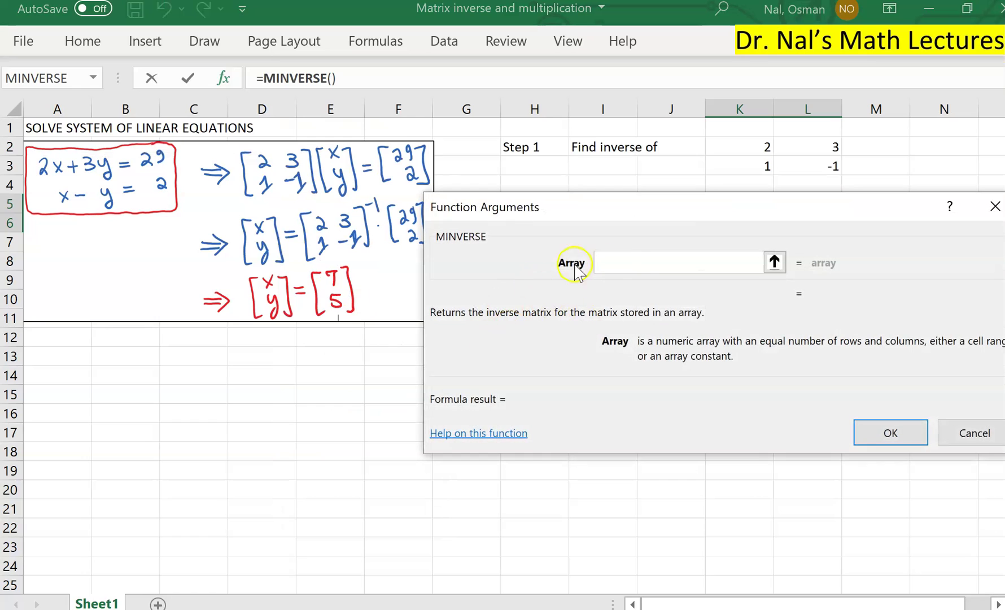
{"action": "left_click_drag", "start_coordinate": [747, 146], "coordinate": [808, 165]}
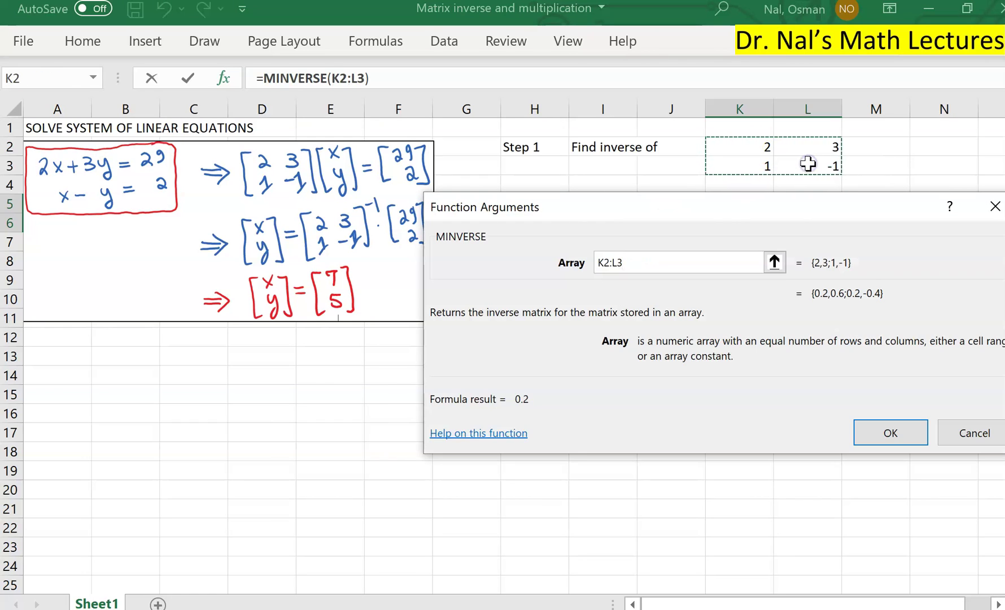
{"action": "left_click_drag", "start_coordinate": [706, 211], "coordinate": [500, 304]}
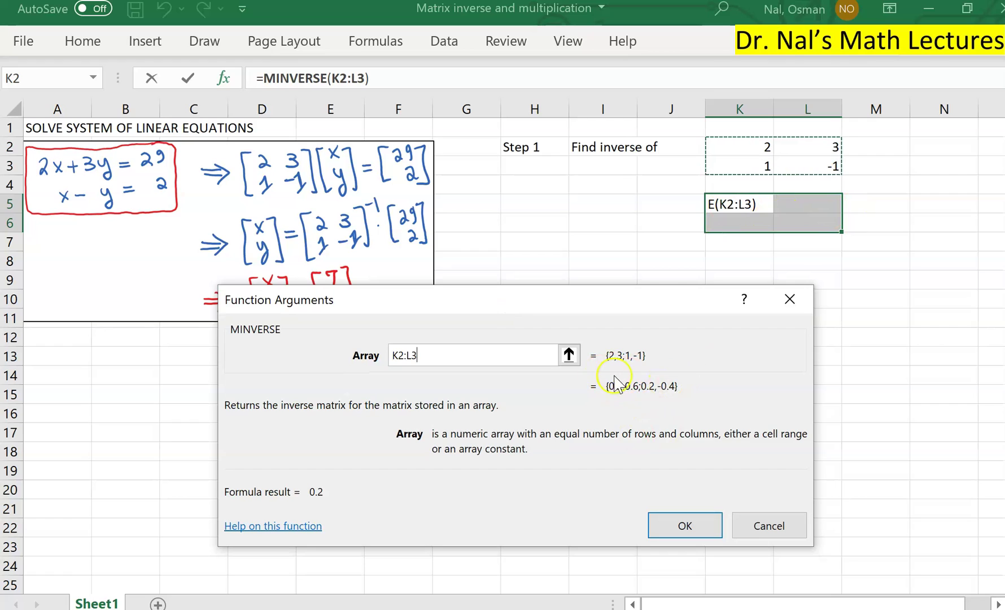
{"action": "left_click", "coordinate": [696, 523]}
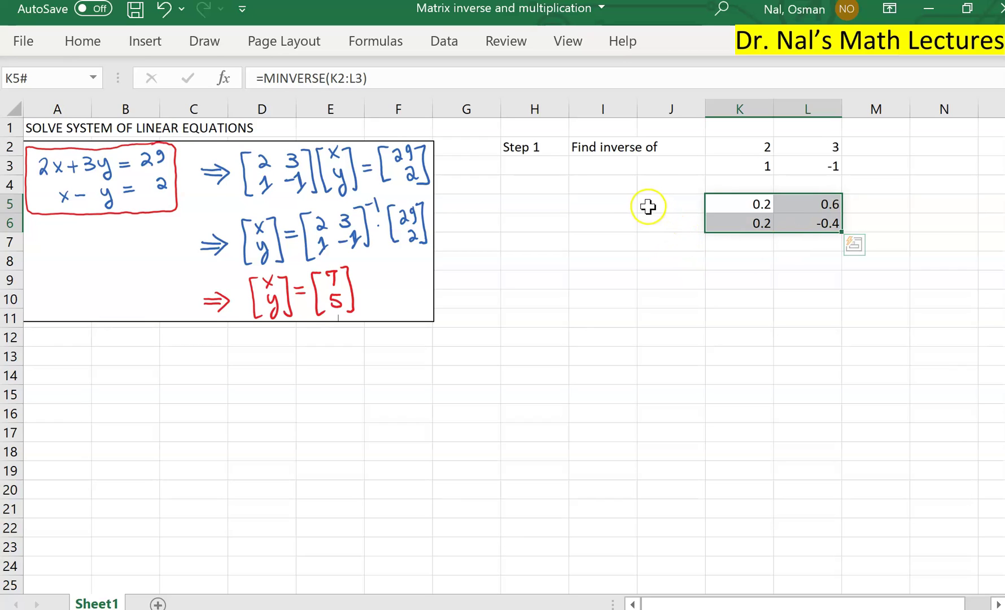
Label the inverse matrix by entering "Inverse is given by:" in cell I5
{"action": "left_click", "coordinate": [619, 205]}
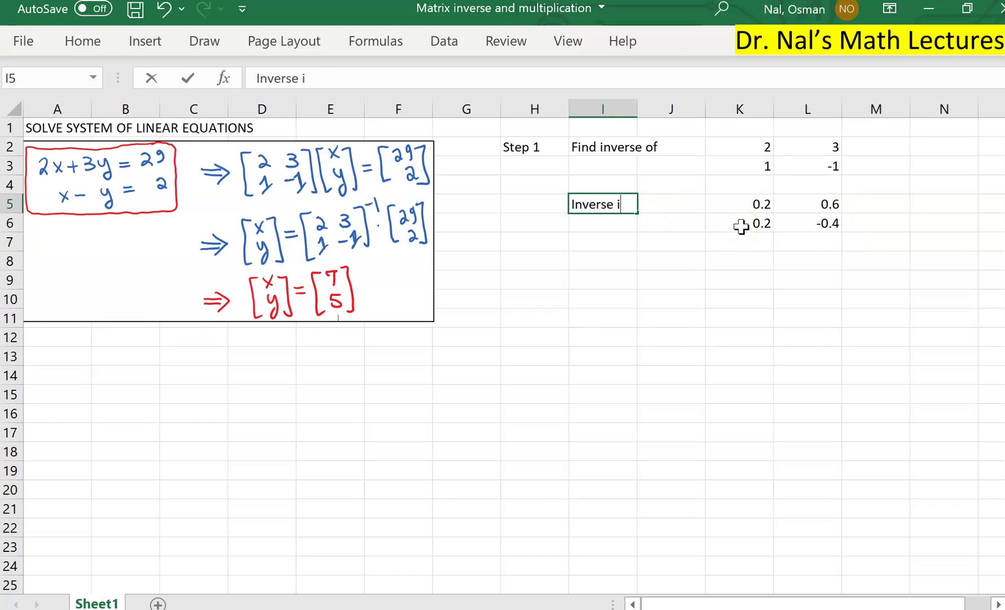
{"action": "type", "text": "ven by:"}
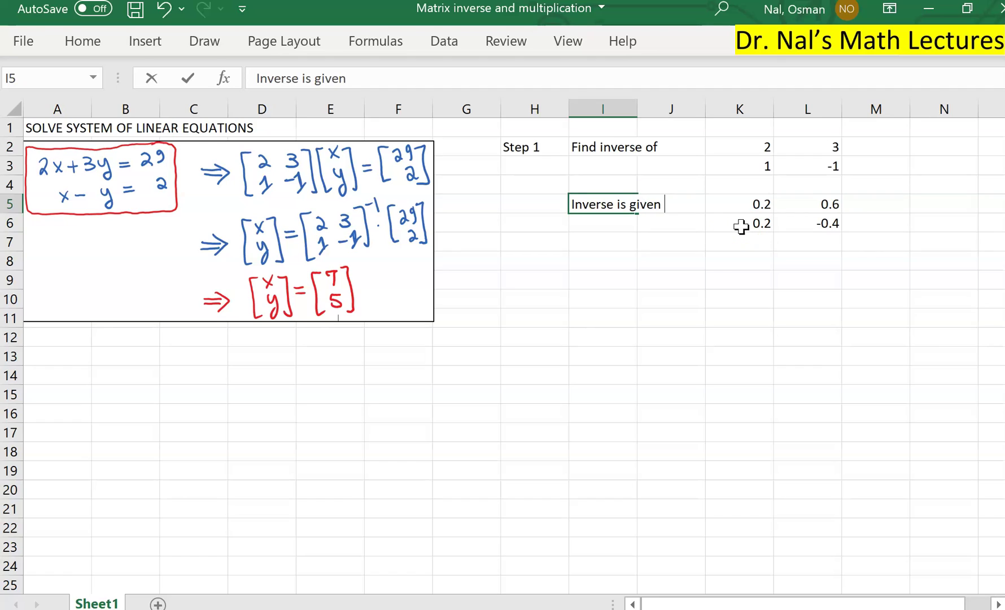
{"action": "key", "text": "Return"}
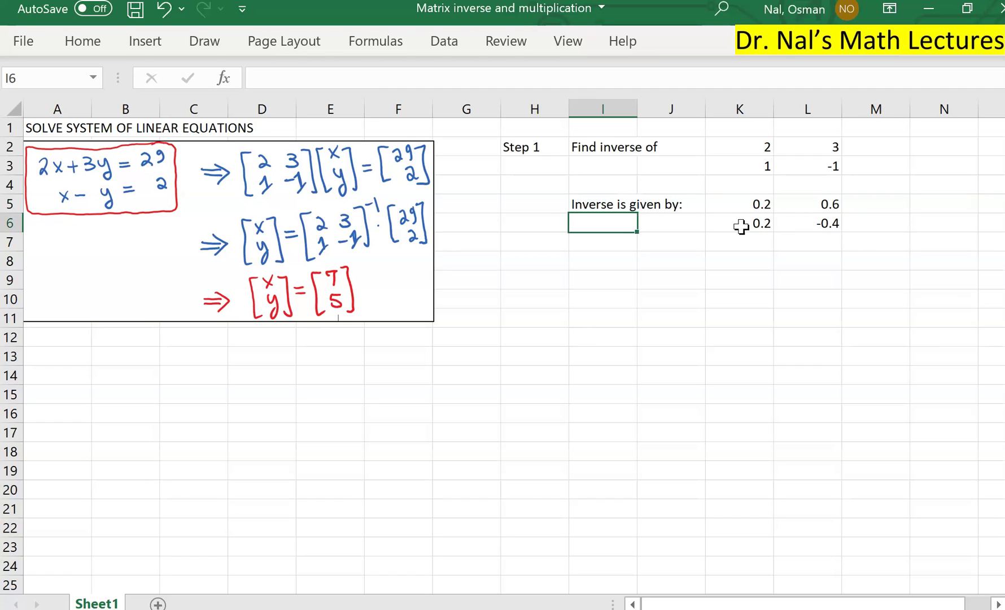
Fill the coefficient matrix cells K2:L3 with yellow
{"action": "key", "text": "Up"}
{"action": "key", "text": "Up"}
{"action": "key", "text": "Up"}
{"action": "key", "text": "Up"}
{"action": "key", "text": "Right"}
{"action": "key", "text": "Right"}
{"action": "key", "text": "Right"}
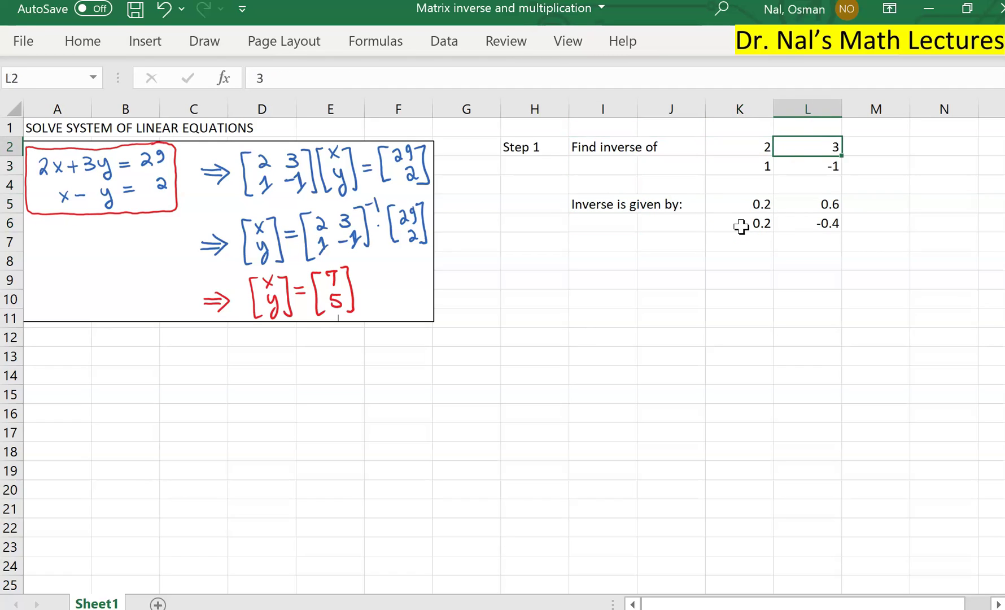
{"action": "key", "text": "Left"}
{"action": "key", "text": "shift+Right"}
{"action": "key", "text": "shift+Down"}
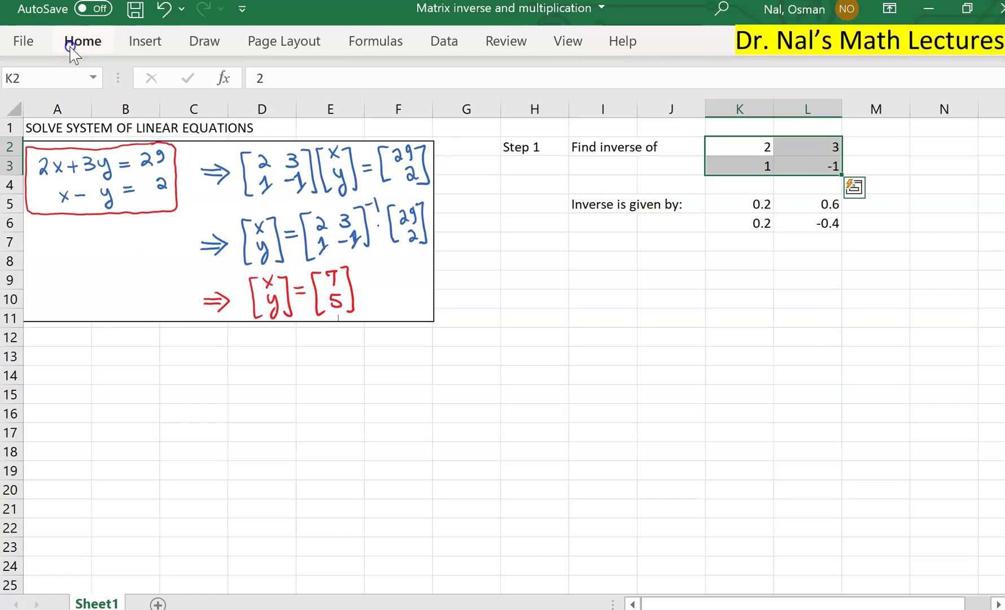
{"action": "left_click", "coordinate": [70, 45]}
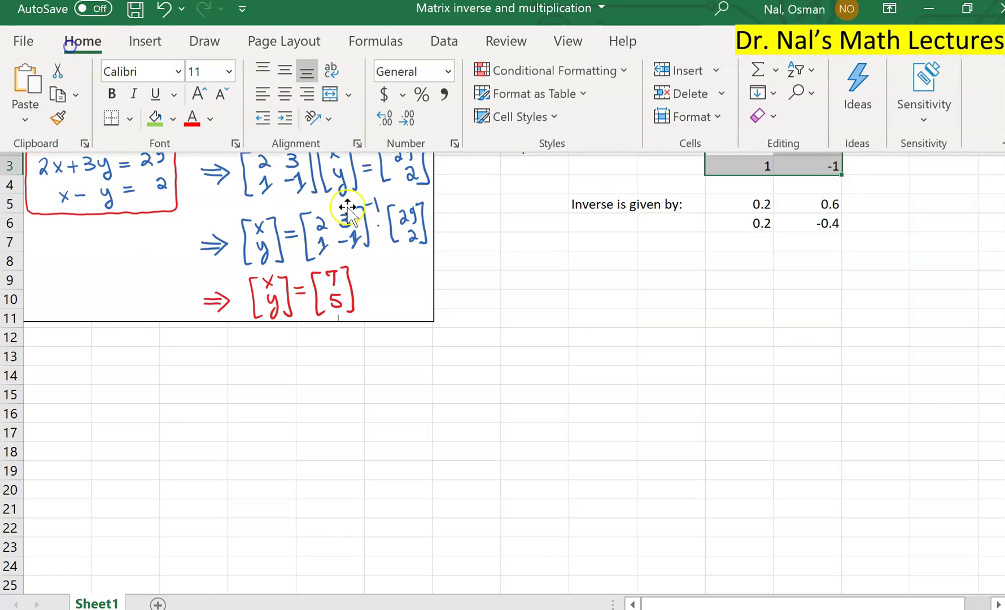
{"action": "left_click", "coordinate": [173, 123]}
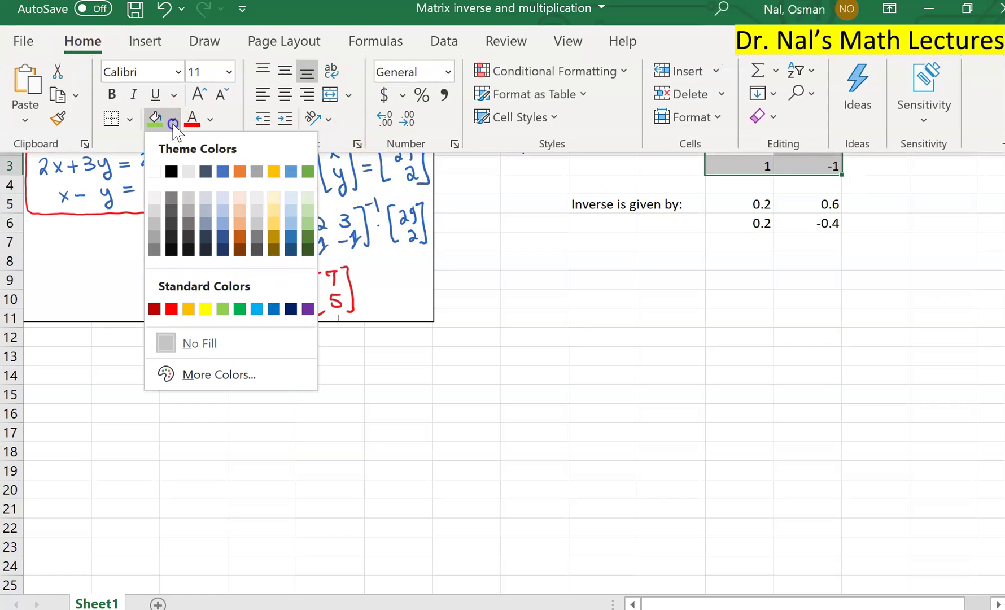
{"action": "left_click", "coordinate": [207, 309]}
Fill the inverse matrix cells K5:L6 with orange
{"action": "left_click_drag", "start_coordinate": [740, 202], "coordinate": [843, 229]}
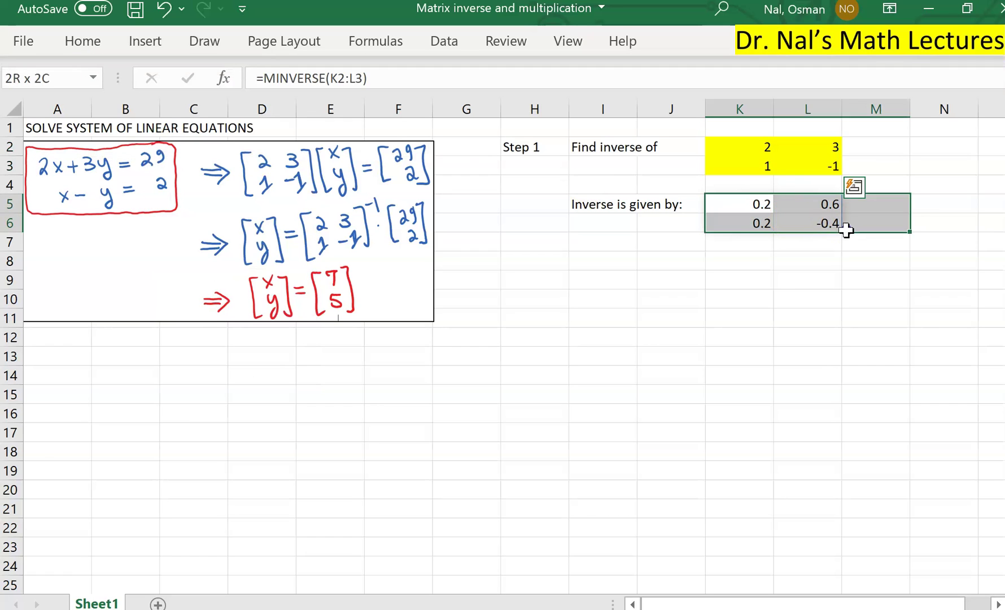
{"action": "left_click", "coordinate": [79, 43]}
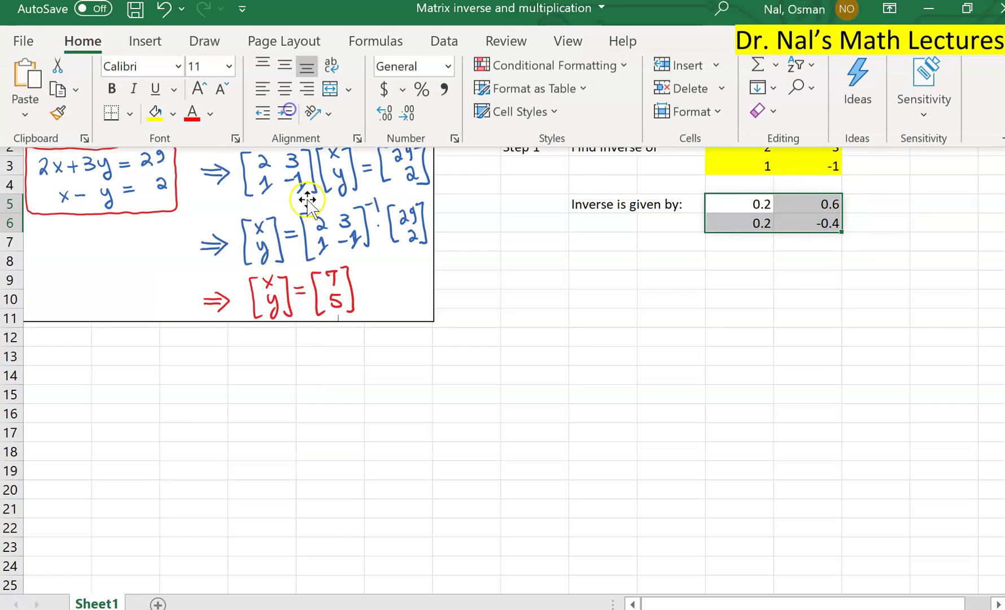
{"action": "left_click", "coordinate": [174, 119]}
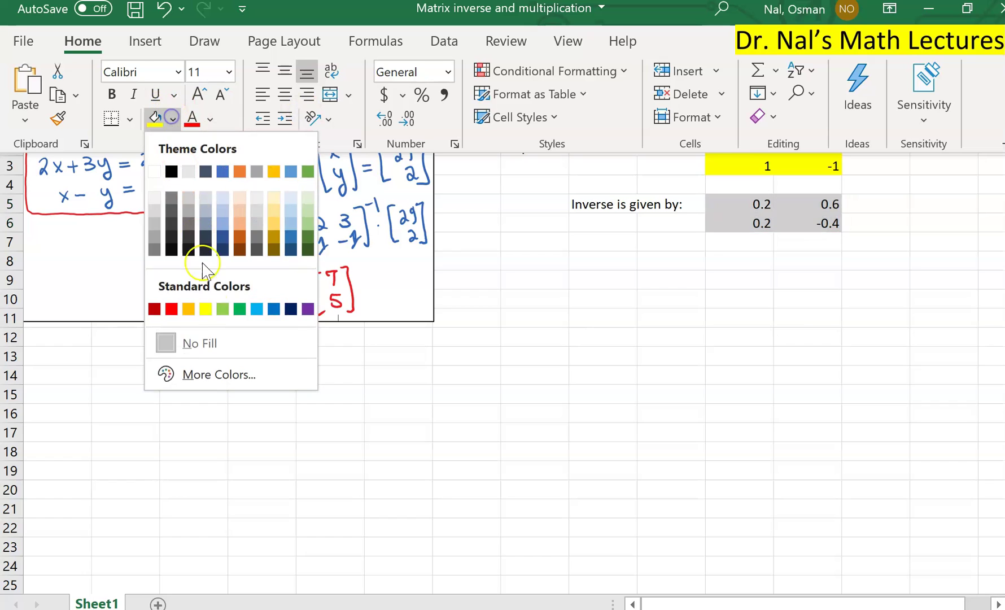
{"action": "left_click", "coordinate": [193, 307]}
Enter the heading "Step 2" in cell H8
{"action": "left_click", "coordinate": [537, 258]}
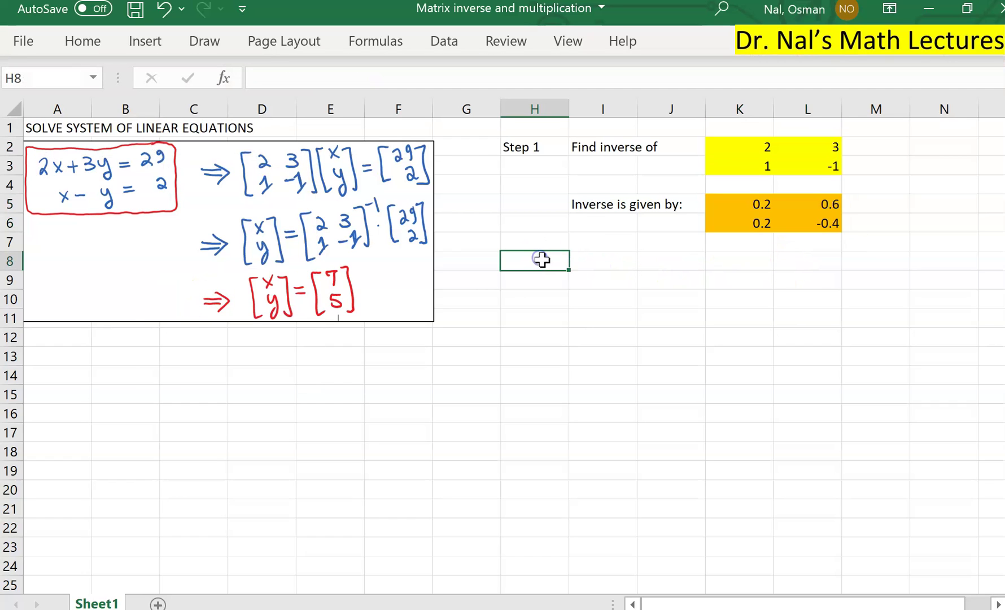
{"action": "type", "text": "Step 2"}
{"action": "key", "text": "Tab"}
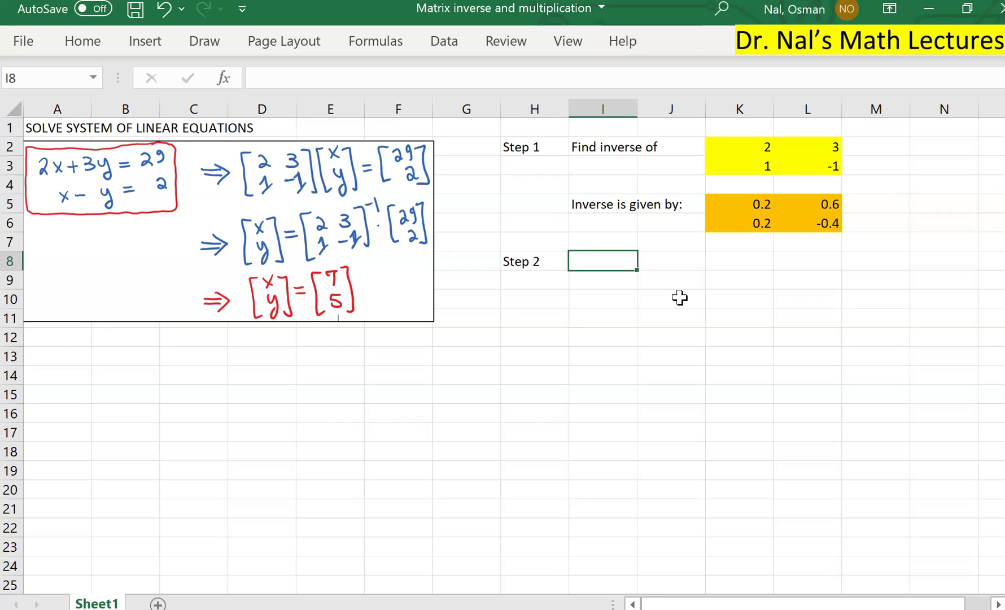
Enter the description "Multiply matrices" in cell I8 for step 2
{"action": "type", "text": "Multiplu"}
{"action": "key", "text": "BackSpace"}
{"action": "type", "text": "y matrices"}
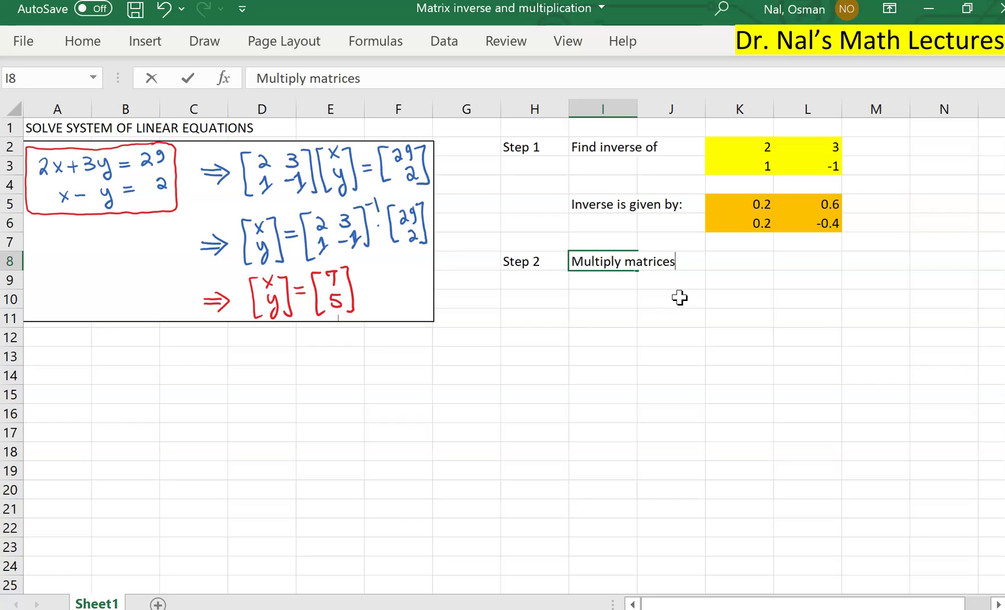
{"action": "key", "text": "Return"}
{"action": "key", "text": "Return"}
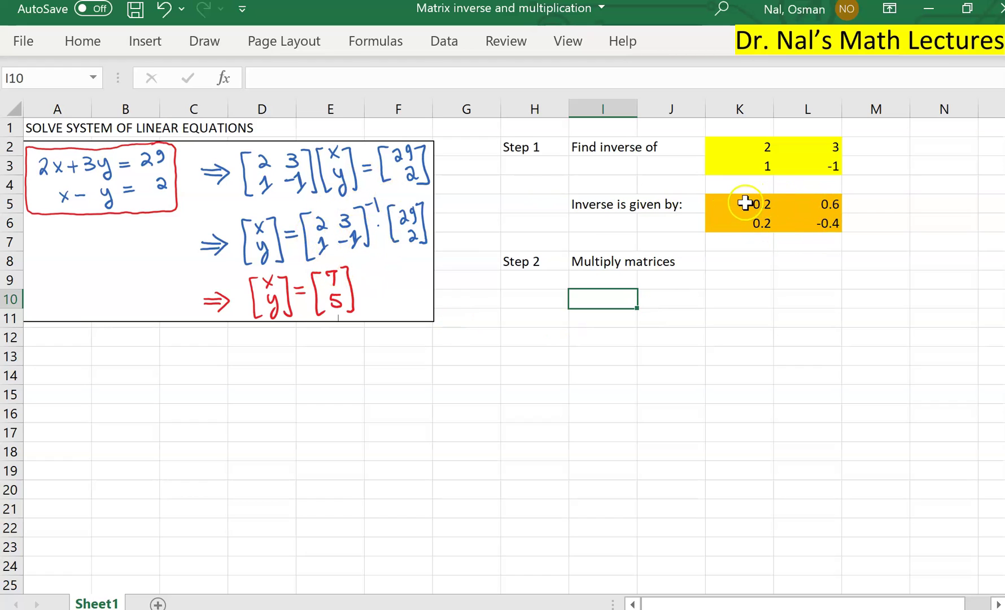
Copy the orange inverse matrix cells K5:L6
{"action": "left_click_drag", "start_coordinate": [599, 299], "coordinate": [658, 312]}
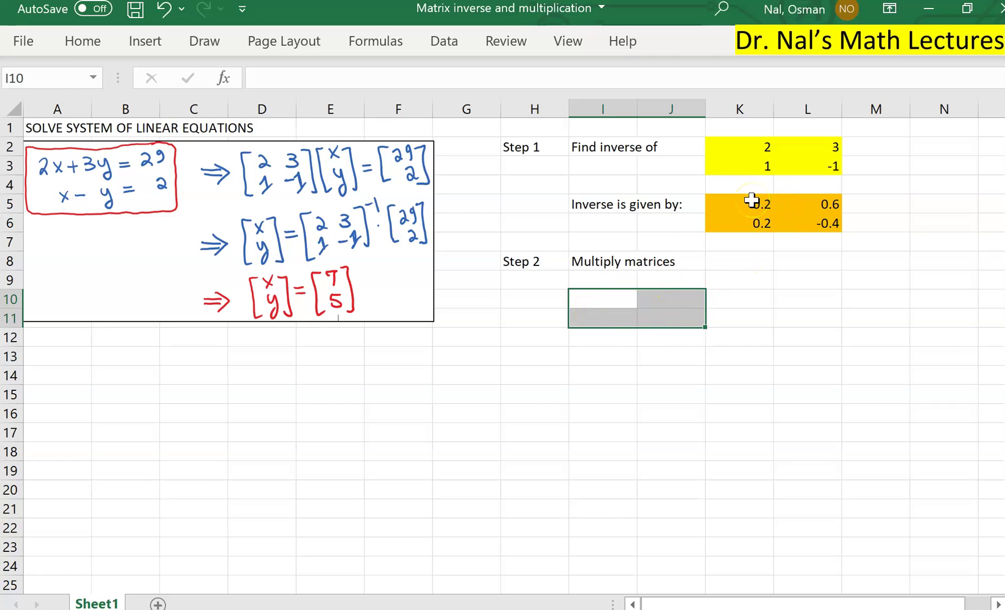
{"action": "left_click_drag", "start_coordinate": [751, 200], "coordinate": [804, 223]}
{"action": "key", "text": "ctrl+c"}
{"action": "left_click", "coordinate": [610, 299]}
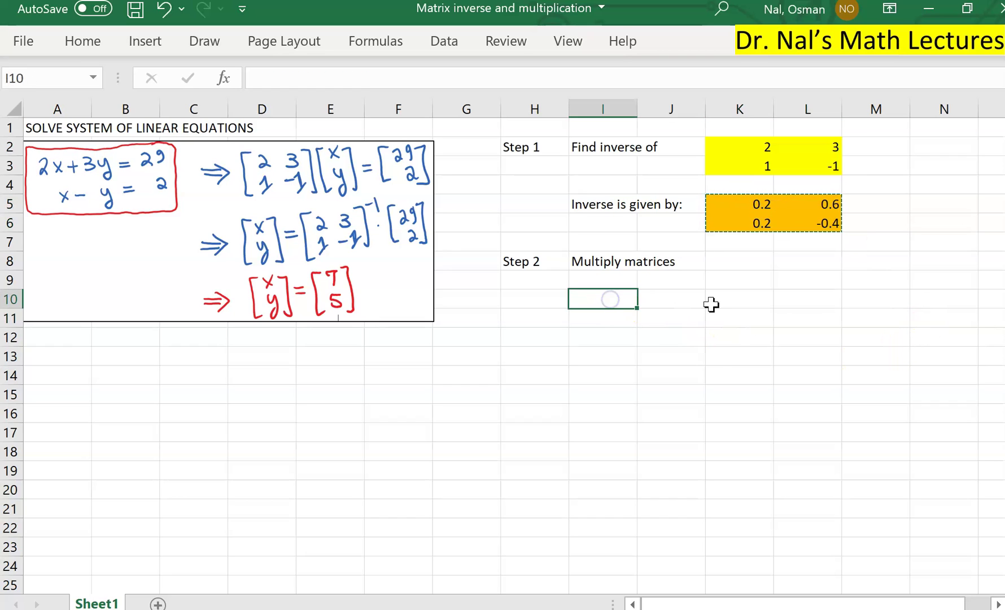
{"action": "key", "text": "Return"}
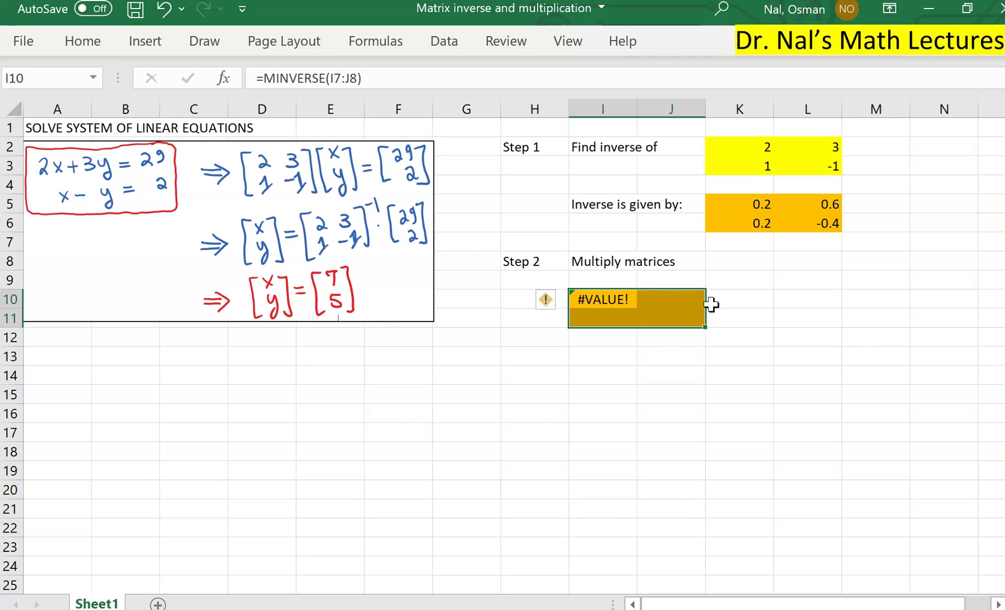
{"action": "key", "text": "ctrl+z"}
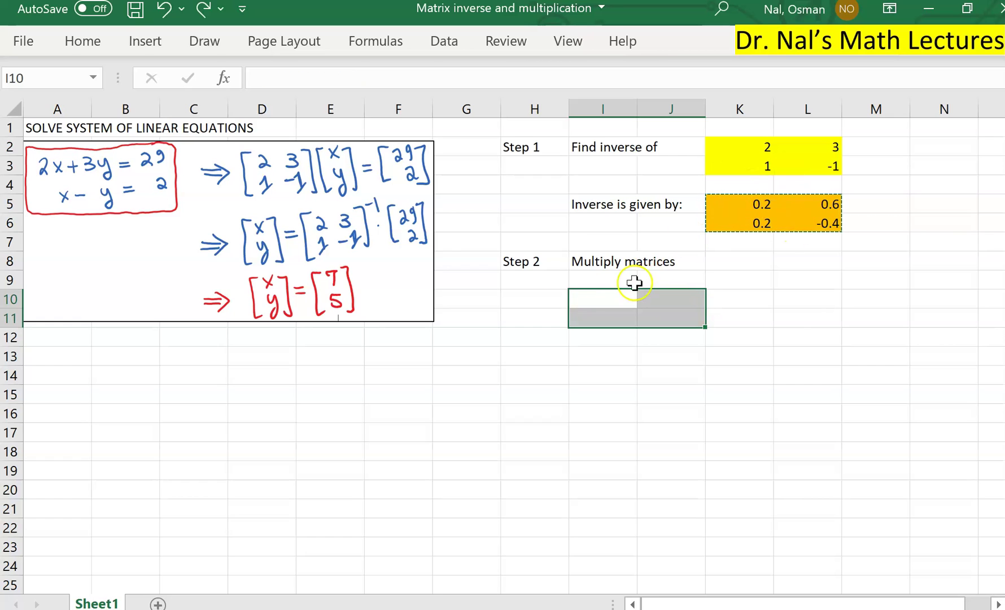
Paste the copied inverse matrix as values only into I10:J11
{"action": "left_click", "coordinate": [606, 300]}
{"action": "right_click", "coordinate": [606, 300]}
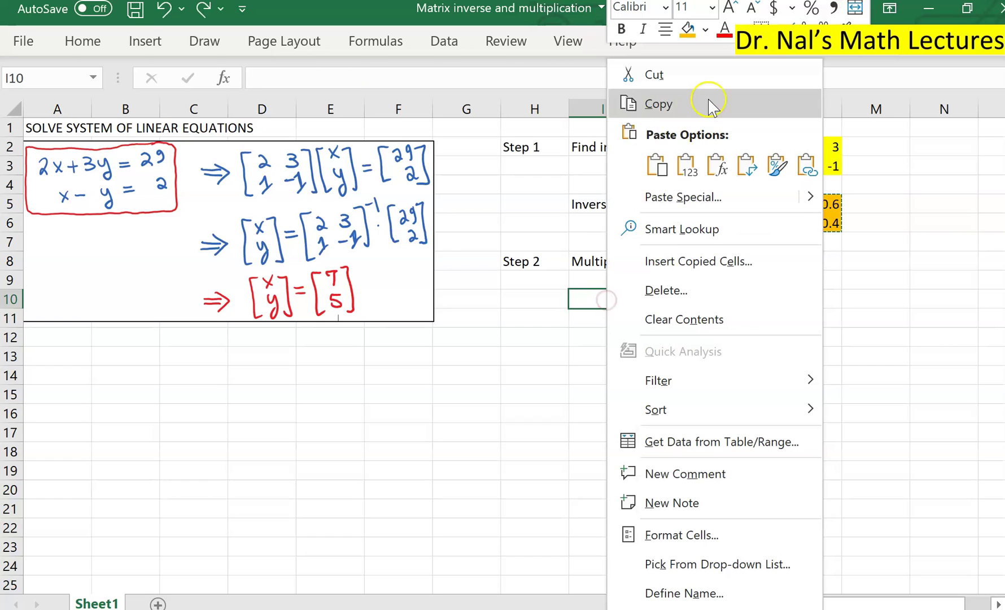
{"action": "left_click", "coordinate": [694, 170]}
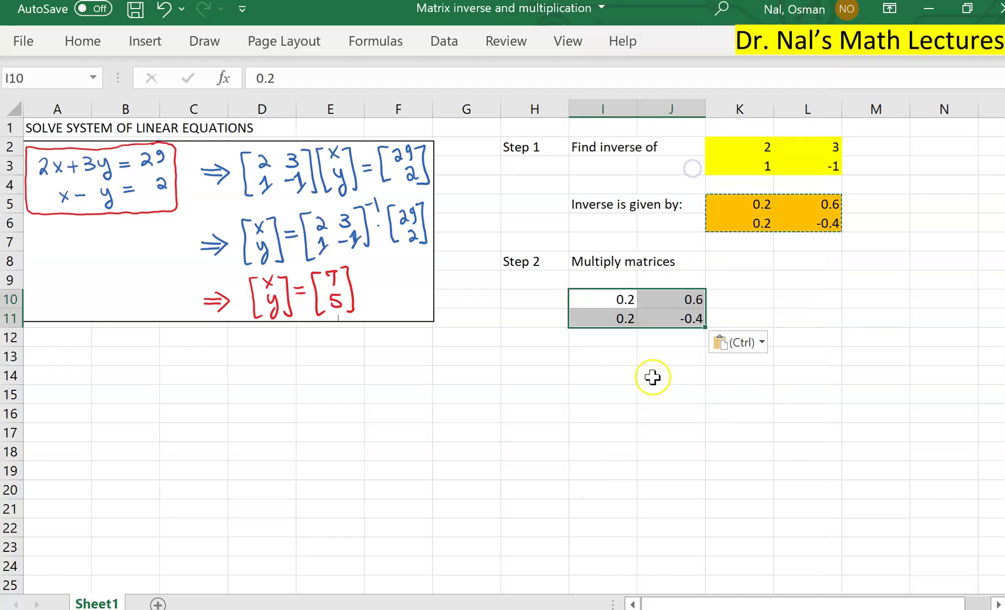
{"action": "key", "text": "Escape"}
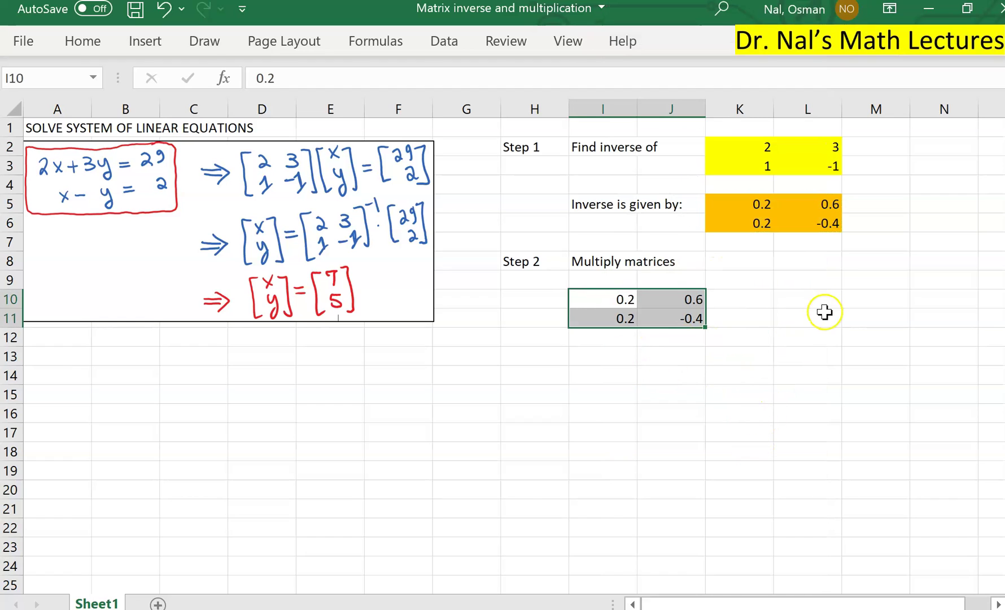
Merge and center cells K10:K11 beside the pasted matrix and align them vertically to the middle
{"action": "left_click", "coordinate": [808, 298]}
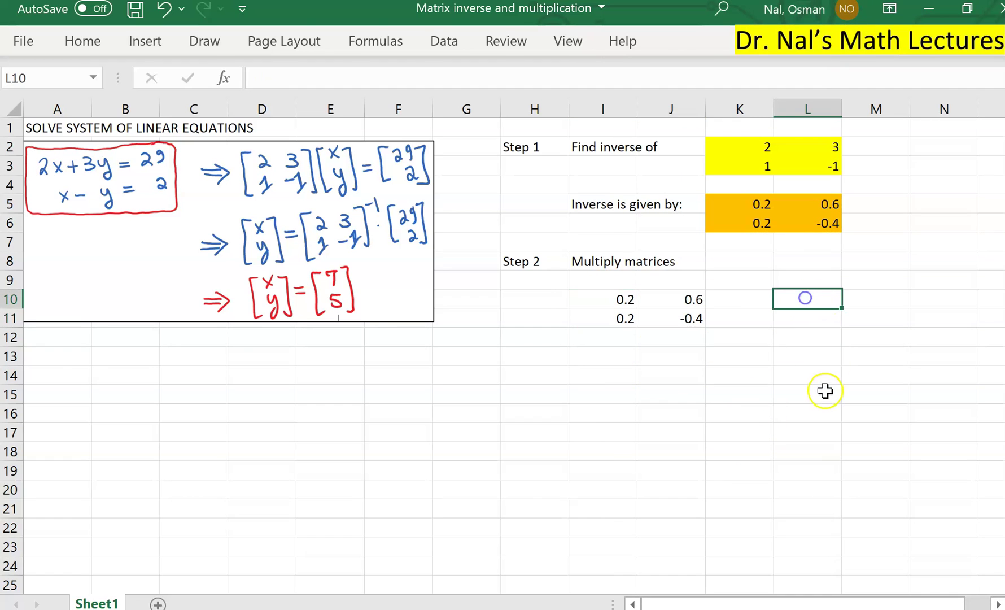
{"action": "left_click", "coordinate": [738, 301]}
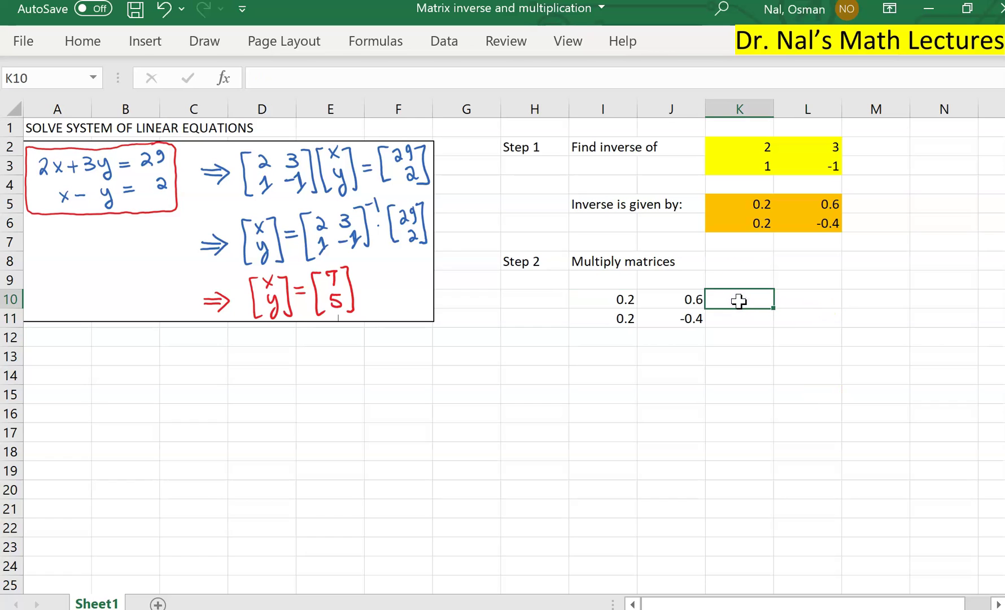
{"action": "key", "text": "shift+Down"}
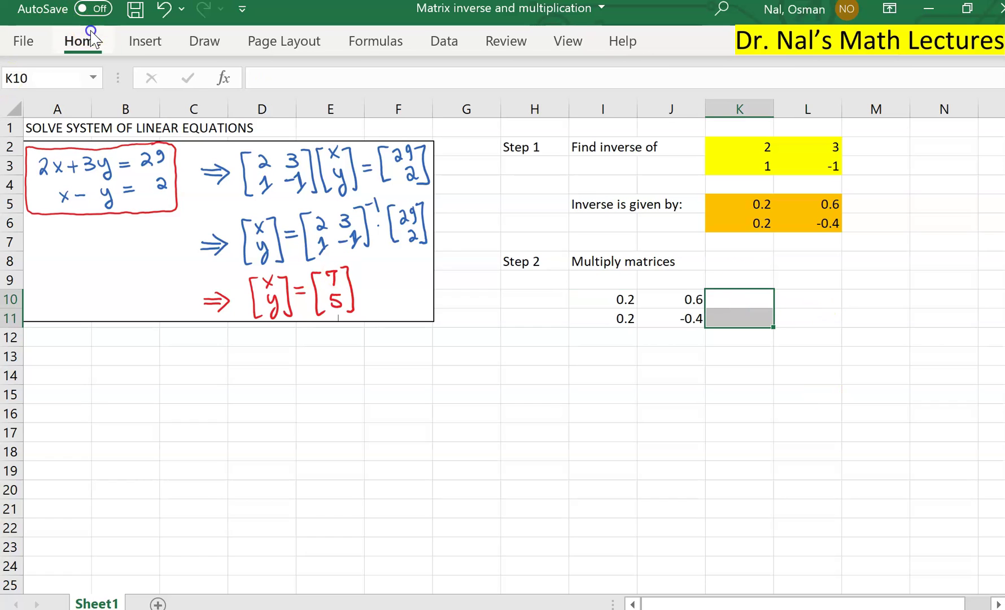
{"action": "left_click", "coordinate": [82, 39]}
{"action": "left_click", "coordinate": [330, 94]}
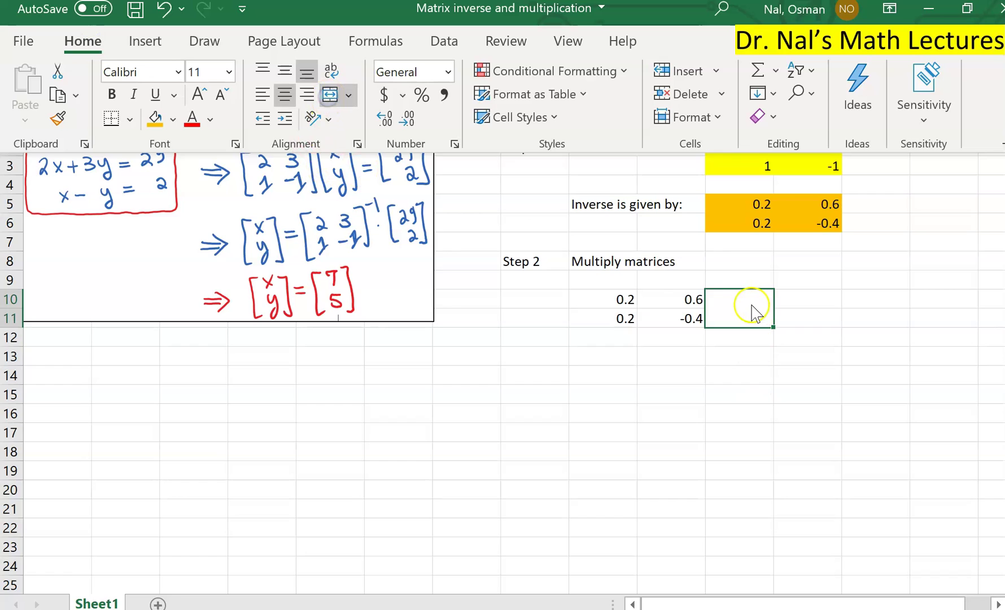
{"action": "left_click", "coordinate": [285, 70]}
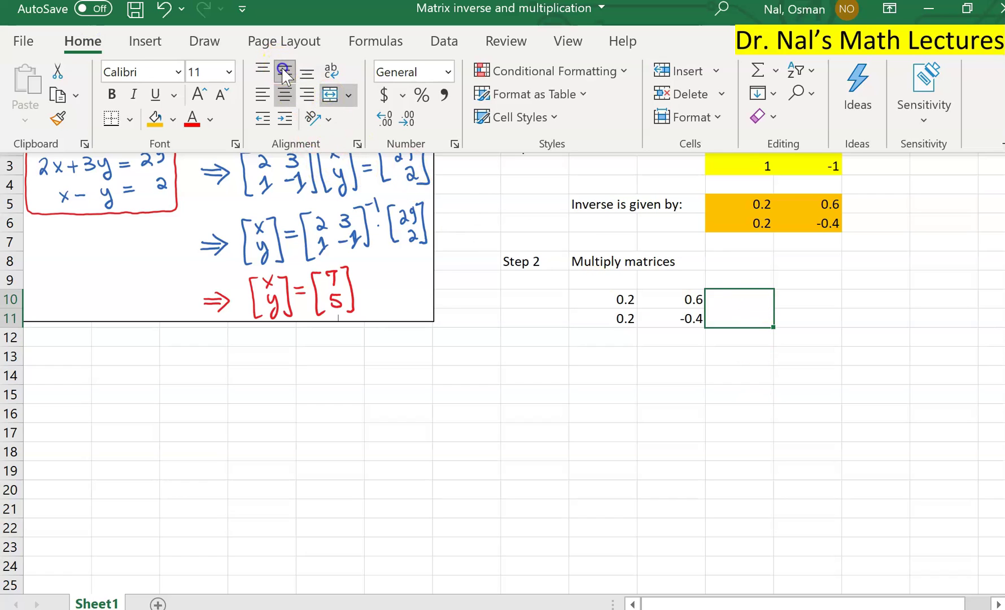
Enter the multiplication sign "x" in the merged cell K10:K11
{"action": "left_click", "coordinate": [746, 319]}
{"action": "double_click", "coordinate": [747, 311]}
{"action": "type", "text": "x"}
{"action": "key", "text": "Return"}
Enter the constants vector with 29 in L10 and 2 in L11
{"action": "left_click", "coordinate": [745, 311]}
{"action": "key", "text": "Right"}
{"action": "key", "text": "Up"}
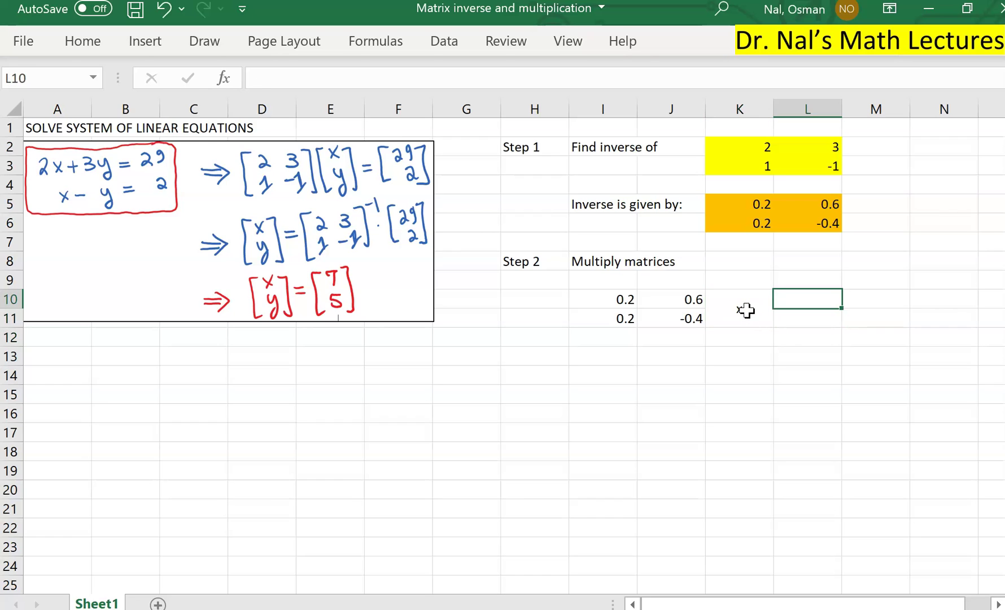
{"action": "type", "text": "29"}
{"action": "key", "text": "ctrl+Return"}
{"action": "key", "text": "Down"}
{"action": "type", "text": "2"}
{"action": "key", "text": "Left"}
Fill the result cells I13:I14 with light green
{"action": "key", "text": "Left"}
{"action": "key", "text": "Left"}
{"action": "key", "text": "Down"}
{"action": "key", "text": "Down"}
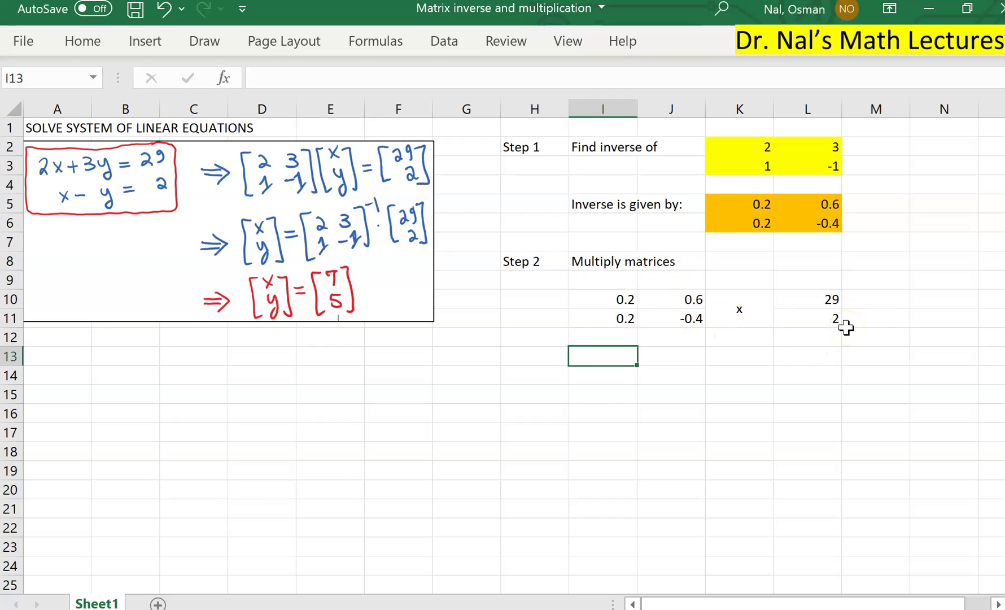
{"action": "key", "text": "shift+Down"}
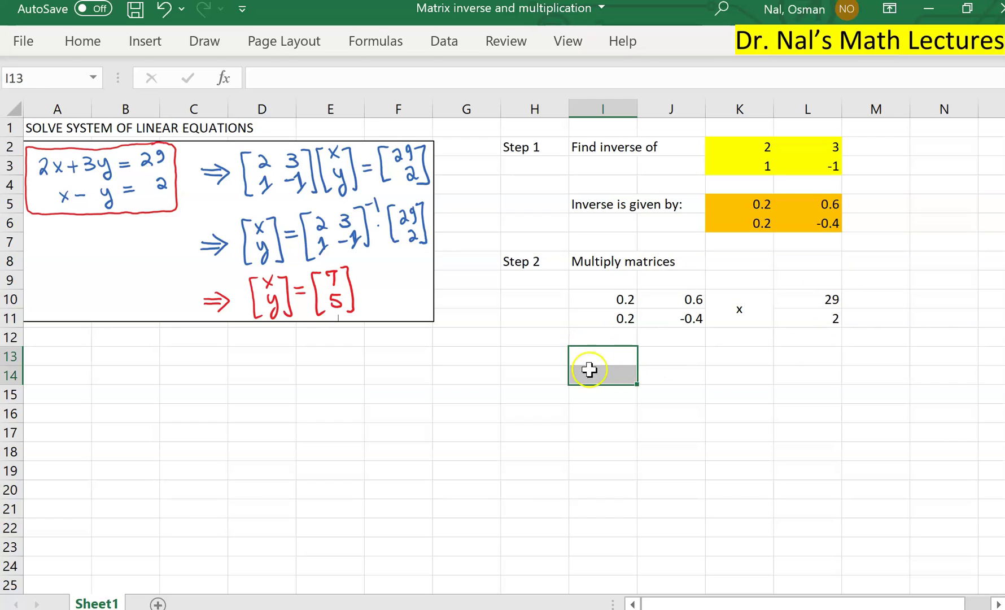
{"action": "left_click", "coordinate": [97, 43]}
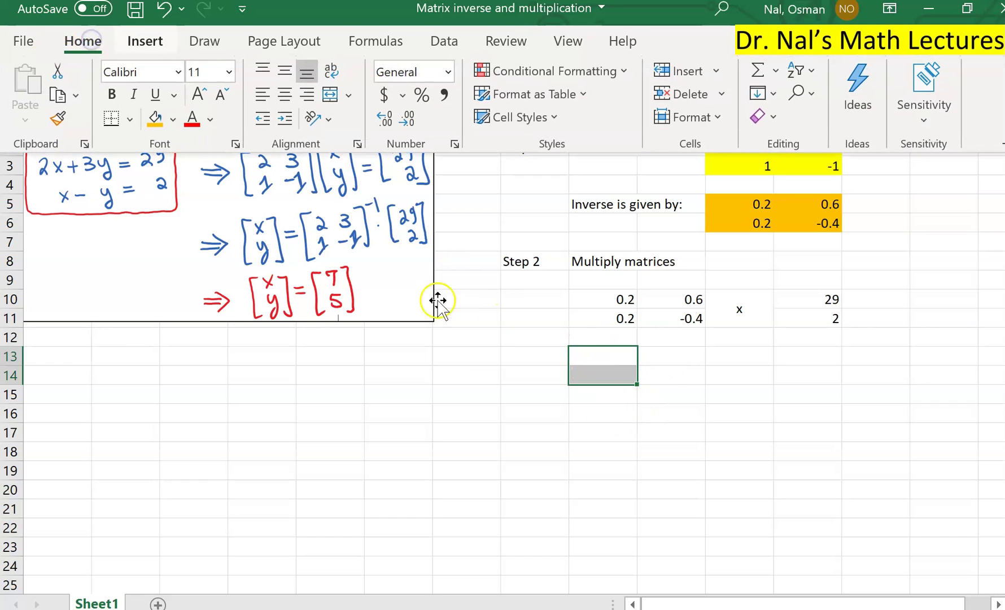
{"action": "left_click", "coordinate": [172, 120]}
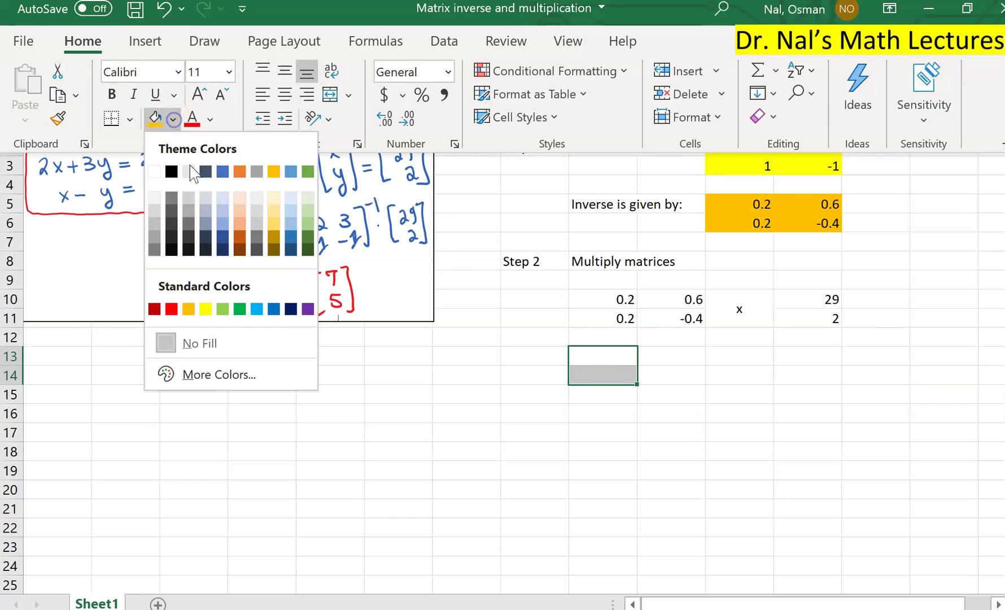
{"action": "left_click", "coordinate": [308, 209]}
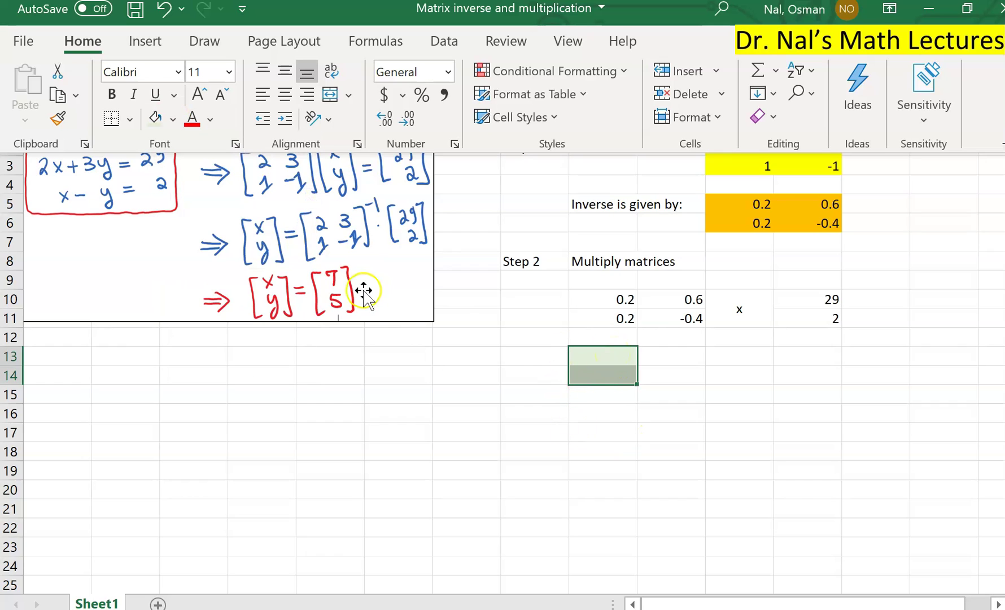
{"action": "left_click", "coordinate": [612, 365]}
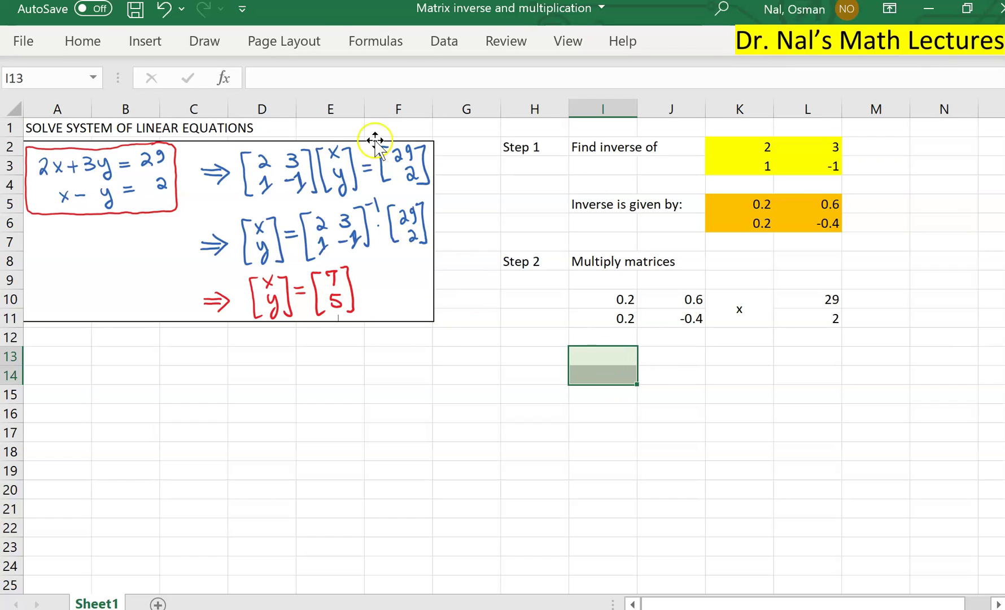
Insert the math function MMULT into the light green cells starting at I13
{"action": "left_click", "coordinate": [378, 41]}
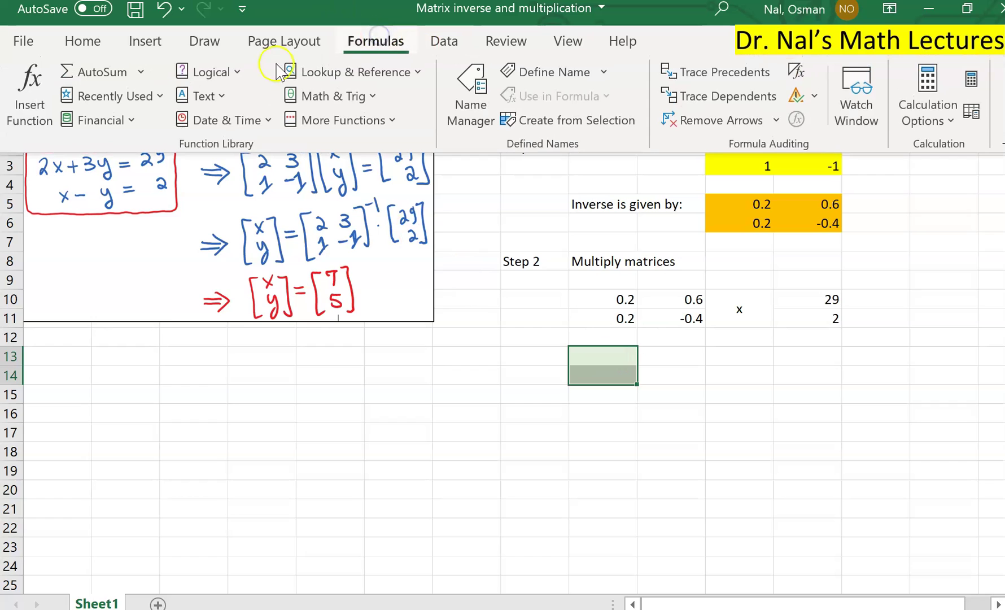
{"action": "left_click", "coordinate": [360, 96]}
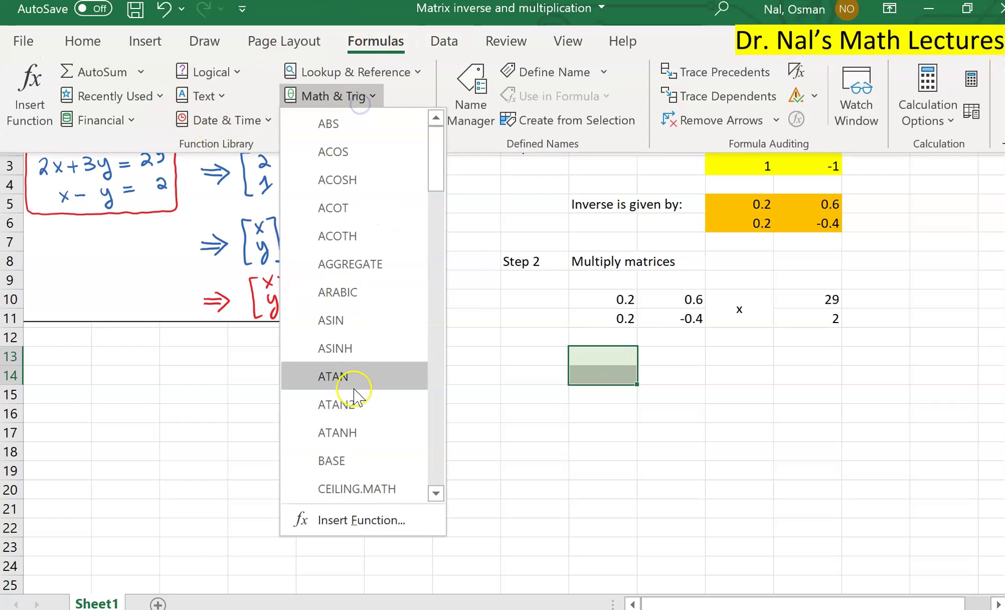
{"action": "scroll", "coordinate": [358, 389], "scroll_direction": "down", "scroll_amount": 15}
{"action": "scroll", "coordinate": [355, 395], "scroll_direction": "down", "scroll_amount": 2}
{"action": "scroll", "coordinate": [355, 396], "scroll_direction": "up", "scroll_amount": 6}
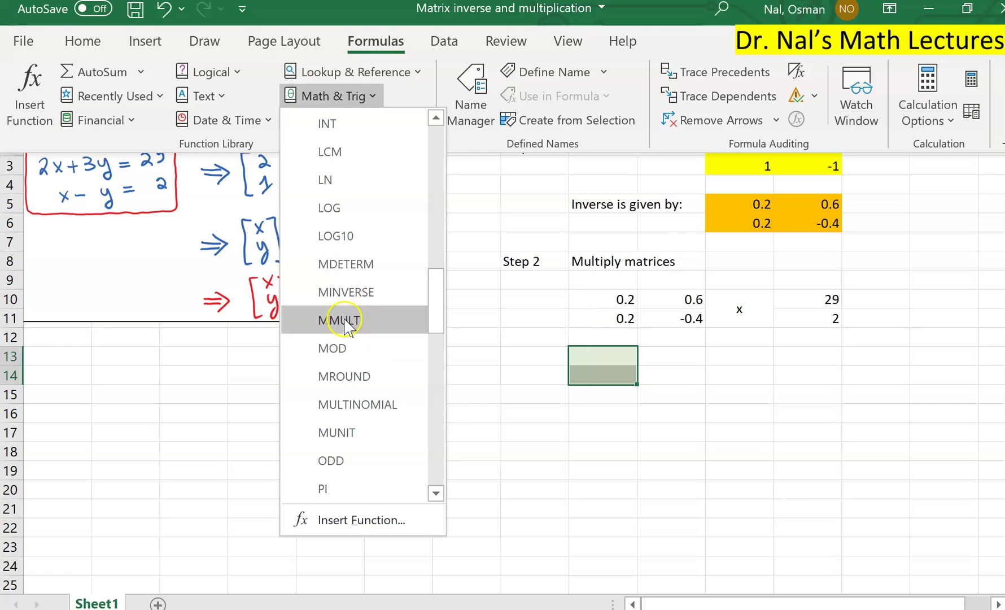
{"action": "left_click", "coordinate": [378, 324]}
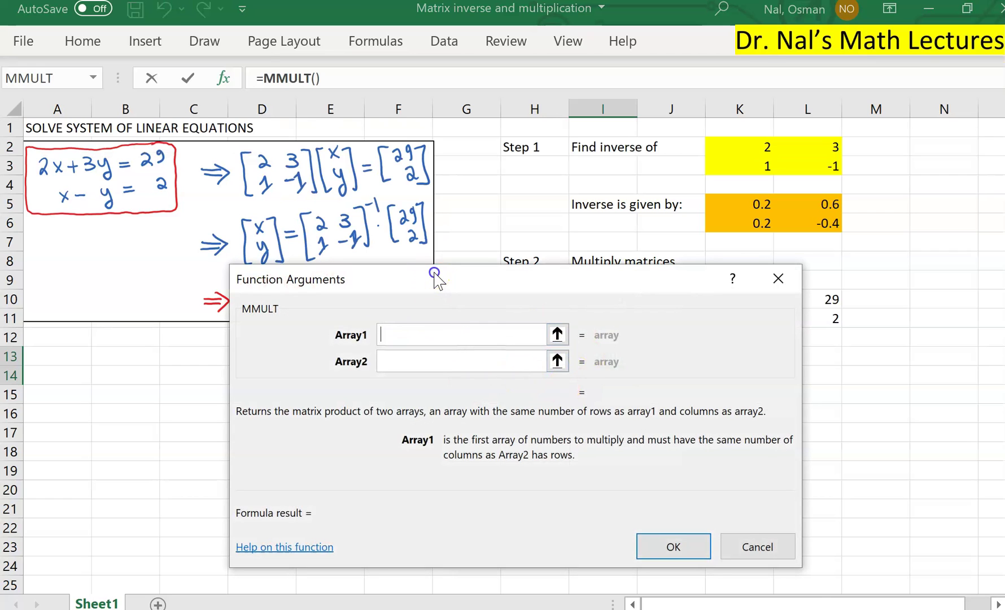
Set MMULT's Array1 to I10:J11 and Array2 to L10:L11, and complete the formula
{"action": "left_click_drag", "start_coordinate": [433, 278], "coordinate": [455, 392]}
{"action": "left_click_drag", "start_coordinate": [622, 299], "coordinate": [664, 318]}
{"action": "left_click", "coordinate": [449, 479]}
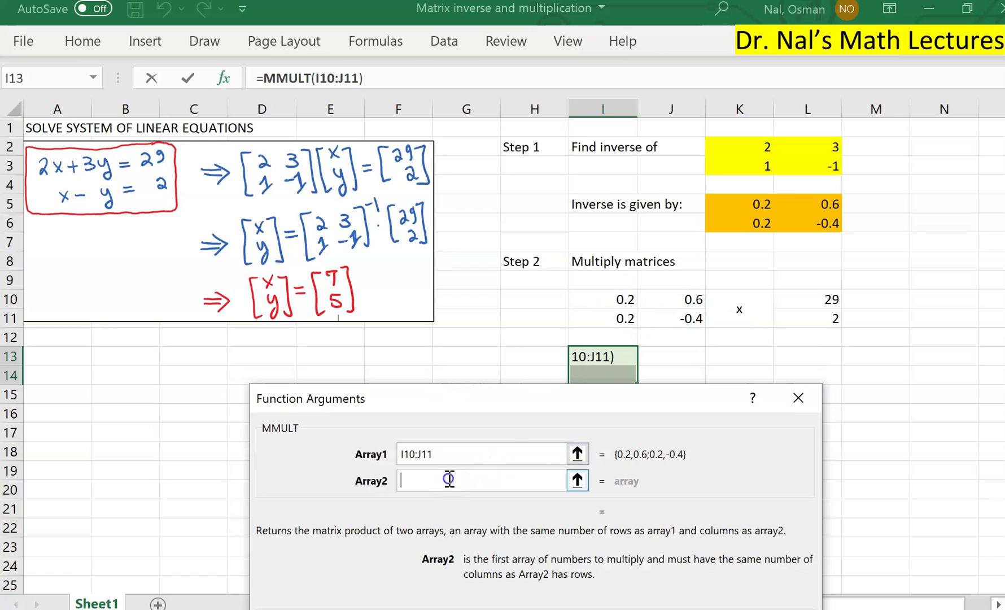
{"action": "left_click", "coordinate": [810, 293]}
{"action": "left_click_drag", "start_coordinate": [809, 293], "coordinate": [803, 315]}
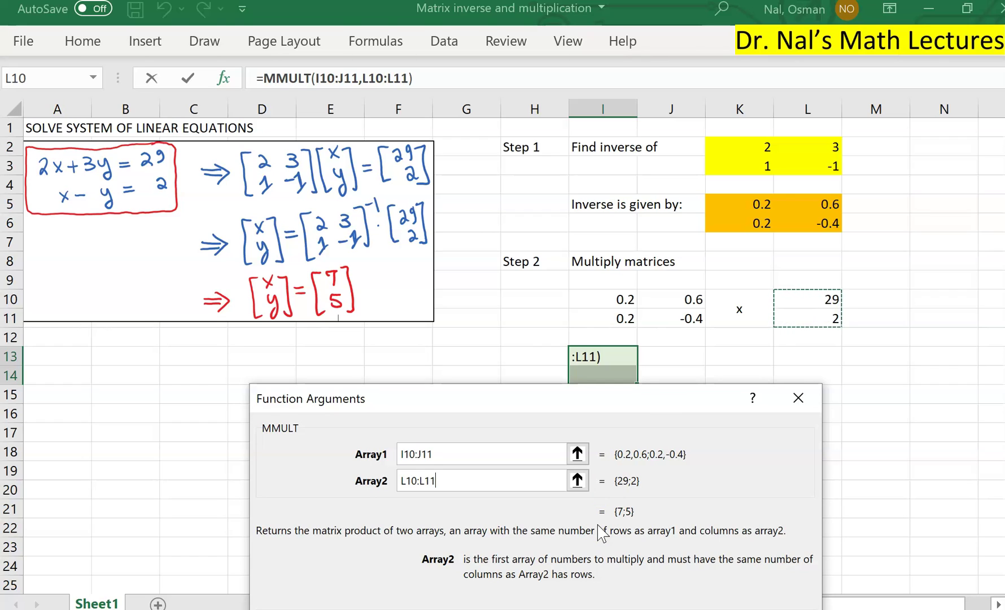
{"action": "left_click_drag", "start_coordinate": [489, 405], "coordinate": [357, 294]}
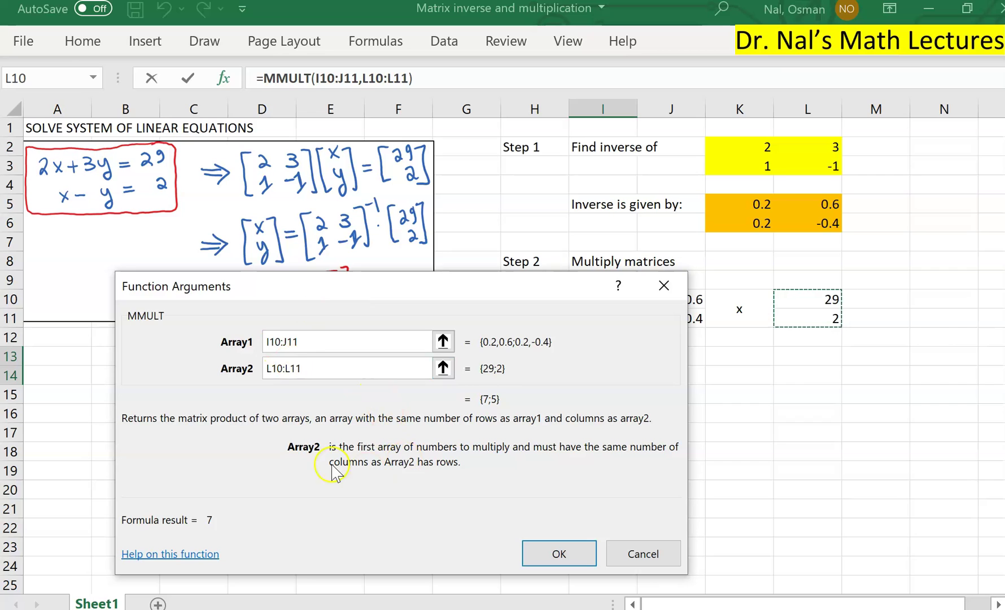
{"action": "left_click", "coordinate": [559, 557]}
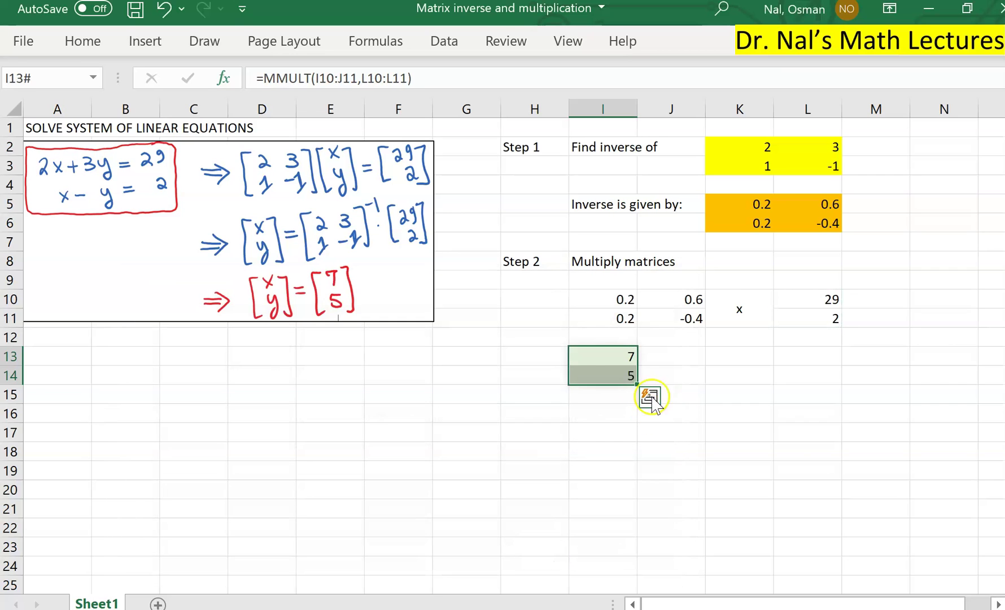
{"action": "left_click", "coordinate": [602, 360]}
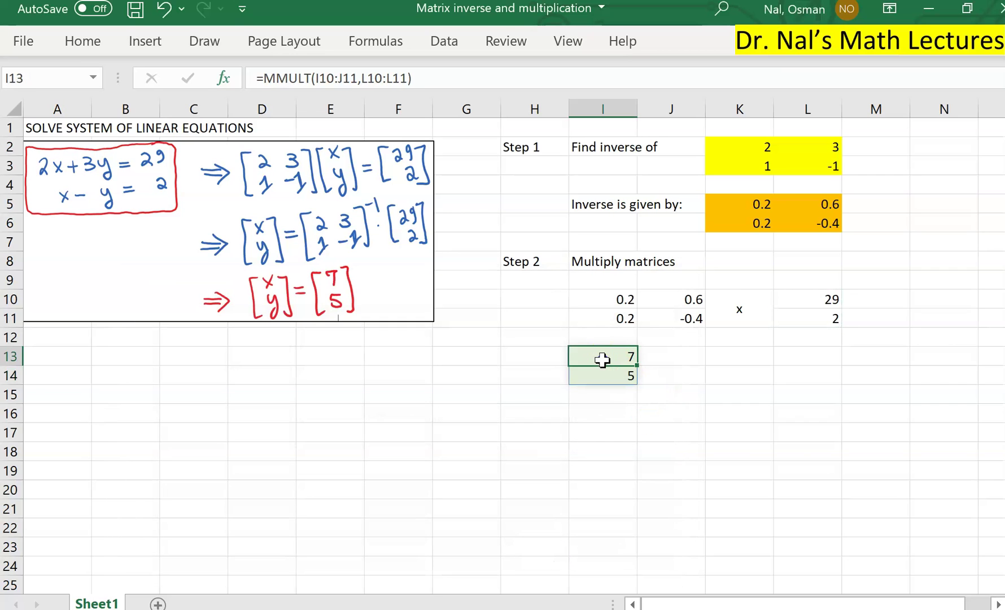
{"action": "left_click", "coordinate": [690, 402]}
{"action": "left_click_drag", "start_coordinate": [590, 354], "coordinate": [588, 373]}
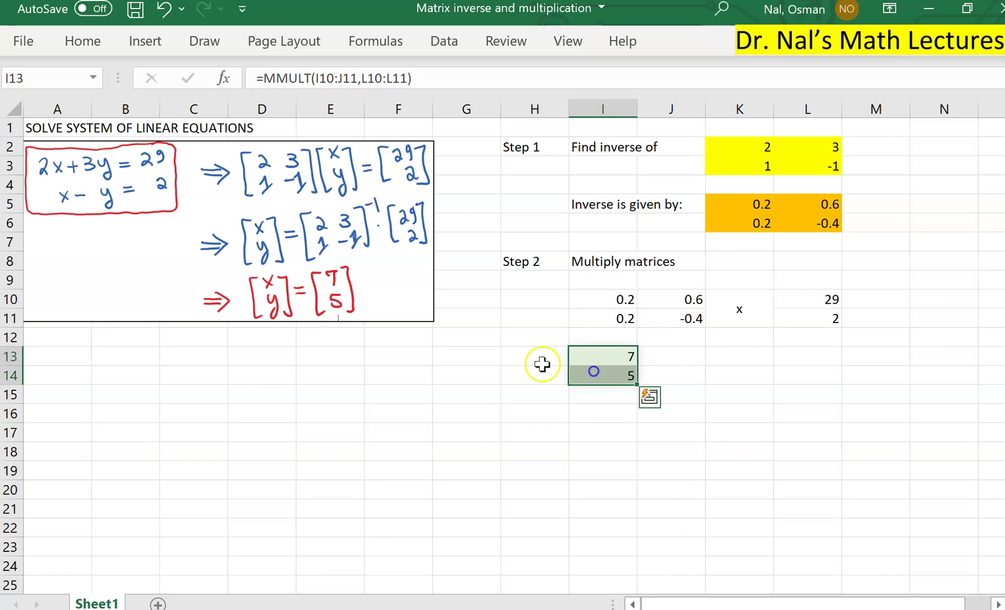
Label the solution values by entering "x =" in H13 and "y =" in H14
{"action": "left_click", "coordinate": [533, 355]}
{"action": "type", "text": "x="}
{"action": "key", "text": "Return"}
{"action": "type", "text": "y ="}
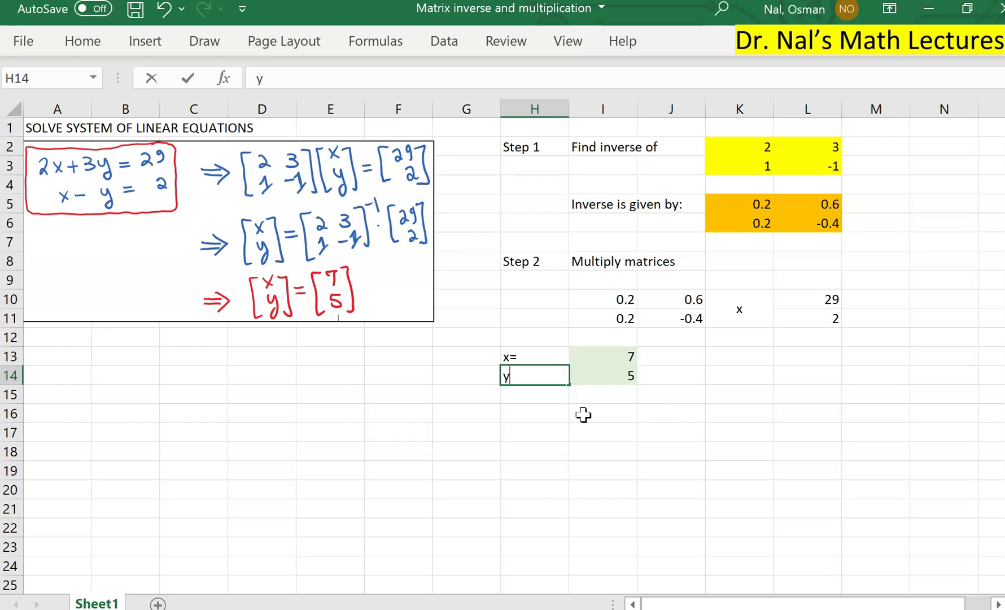
{"action": "key", "text": "Return"}
{"action": "key", "text": "Up"}
{"action": "key", "text": "Up"}
{"action": "type", "text": "x ="}
{"action": "key", "text": "Return"}
Right-align the labels in H13:H14
{"action": "key", "text": "Up"}
{"action": "key", "text": "shift+Down"}
{"action": "left_click", "coordinate": [80, 41]}
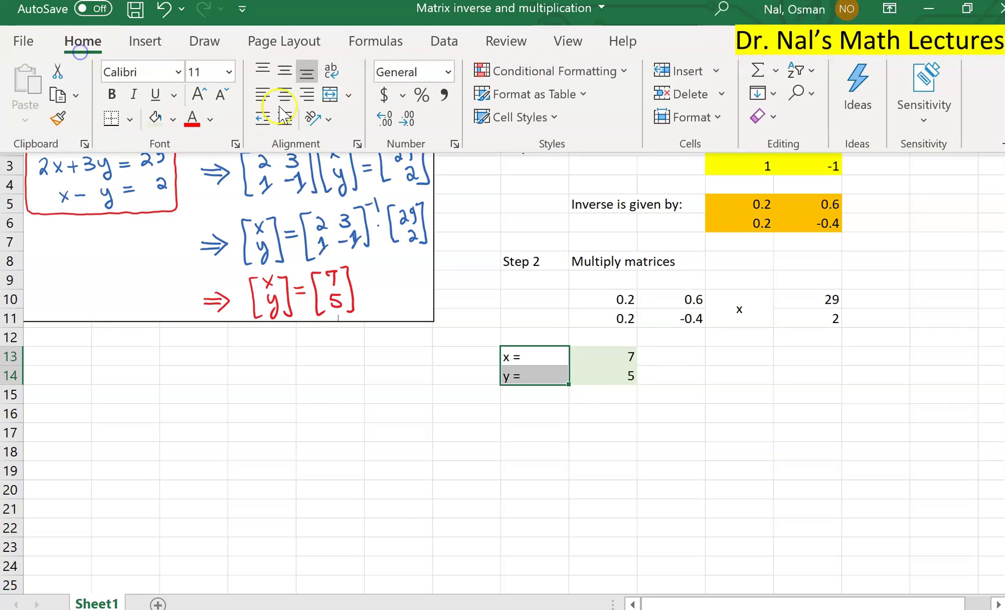
{"action": "left_click", "coordinate": [308, 97]}
{"action": "left_click", "coordinate": [670, 408]}
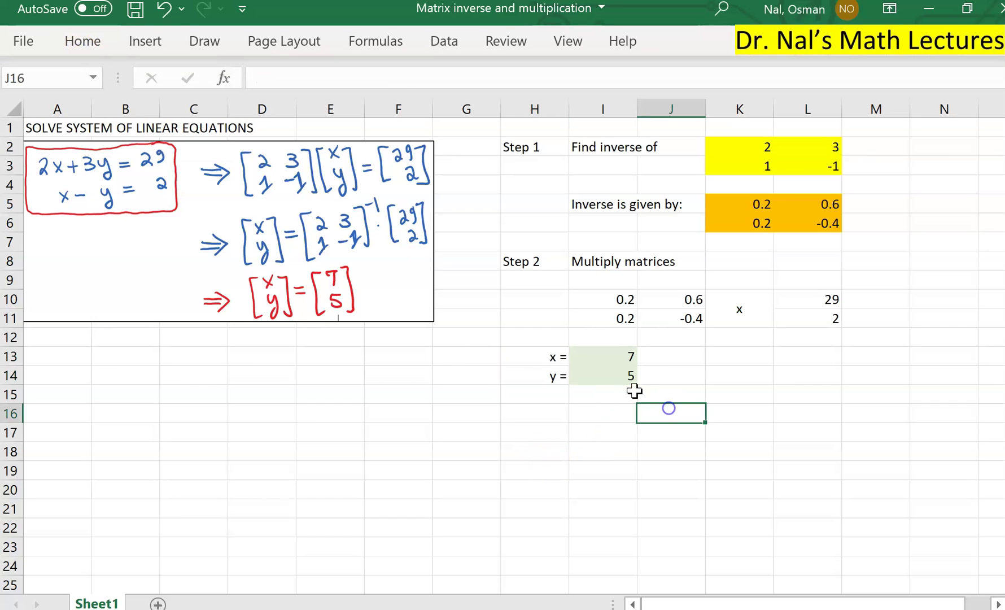
Left-align the solution values in I13:I14
{"action": "left_click", "coordinate": [607, 360]}
{"action": "left_click_drag", "start_coordinate": [606, 359], "coordinate": [603, 373]}
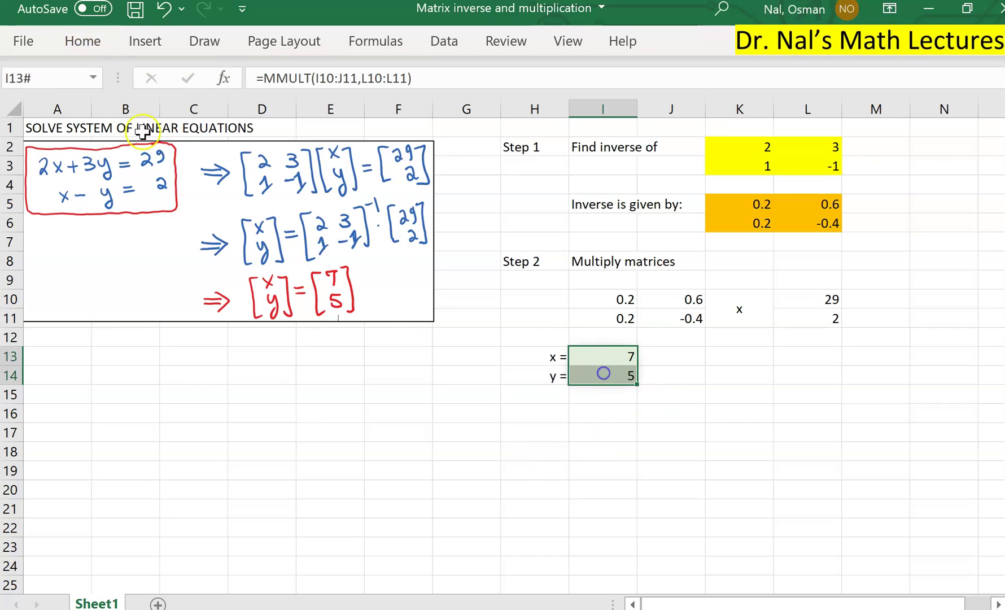
{"action": "left_click", "coordinate": [83, 41]}
{"action": "left_click", "coordinate": [258, 95]}
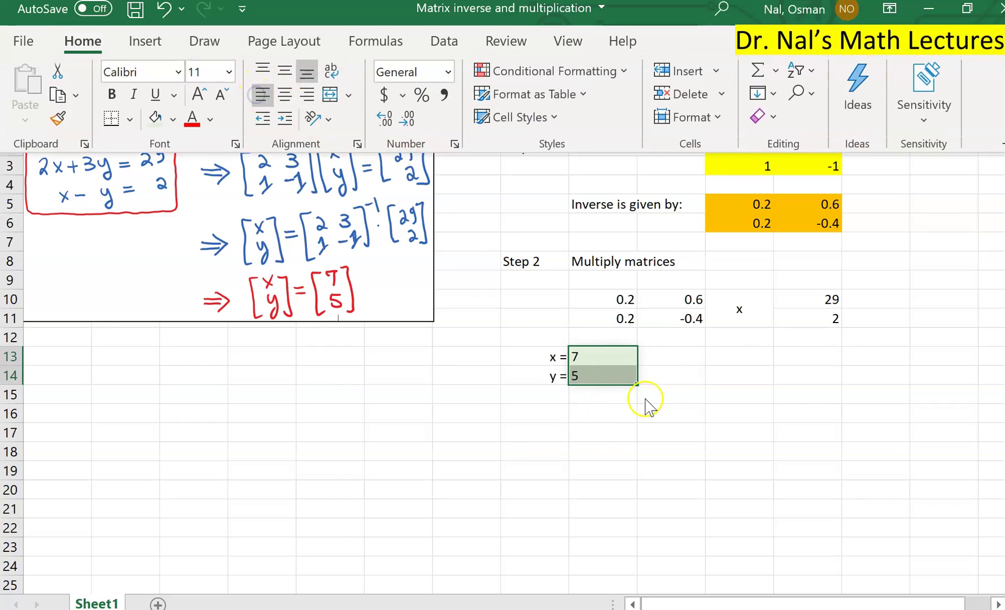
{"action": "left_click", "coordinate": [699, 390]}
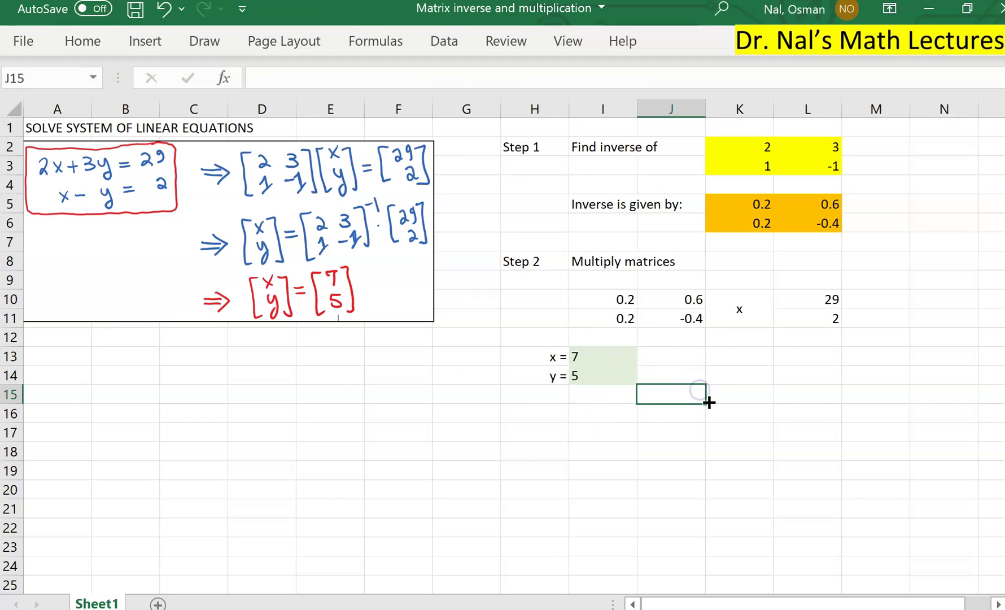